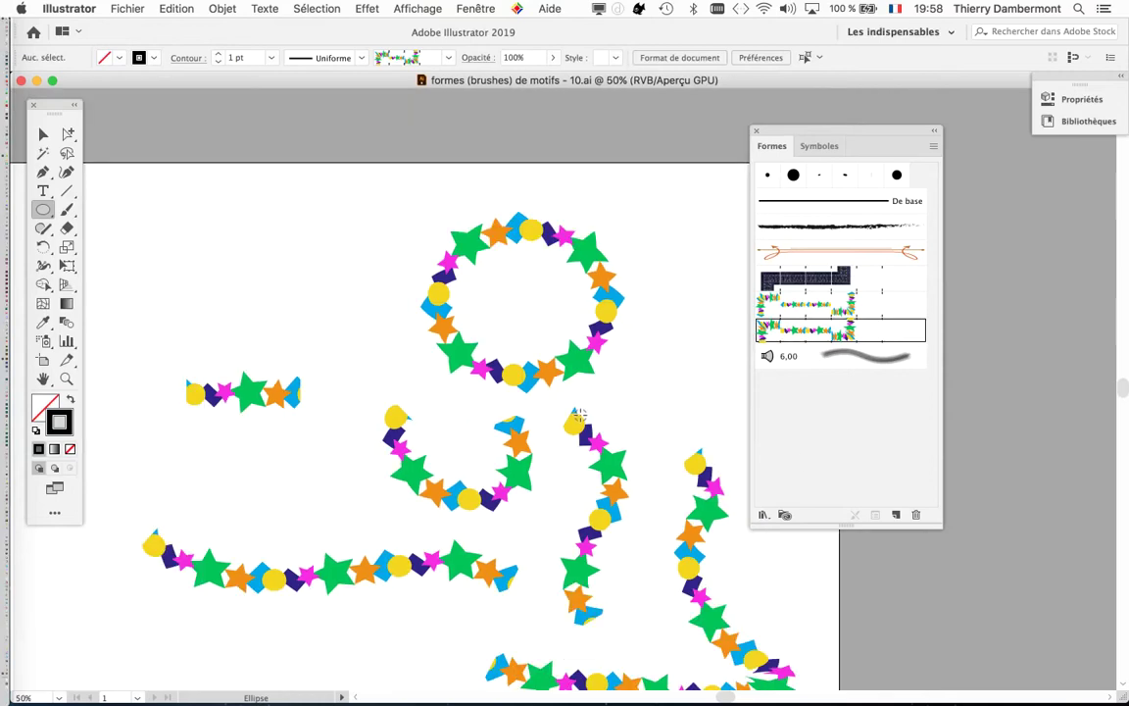
Move the sample brush strokes onto the right pasteboard and bring the kangaroo group onto the artboard.
{"action": "scroll", "coordinate": [580, 412], "scroll_direction": "down", "scroll_amount": 1}
{"action": "left_click_drag", "start_coordinate": [774, 133], "coordinate": [910, 131]}
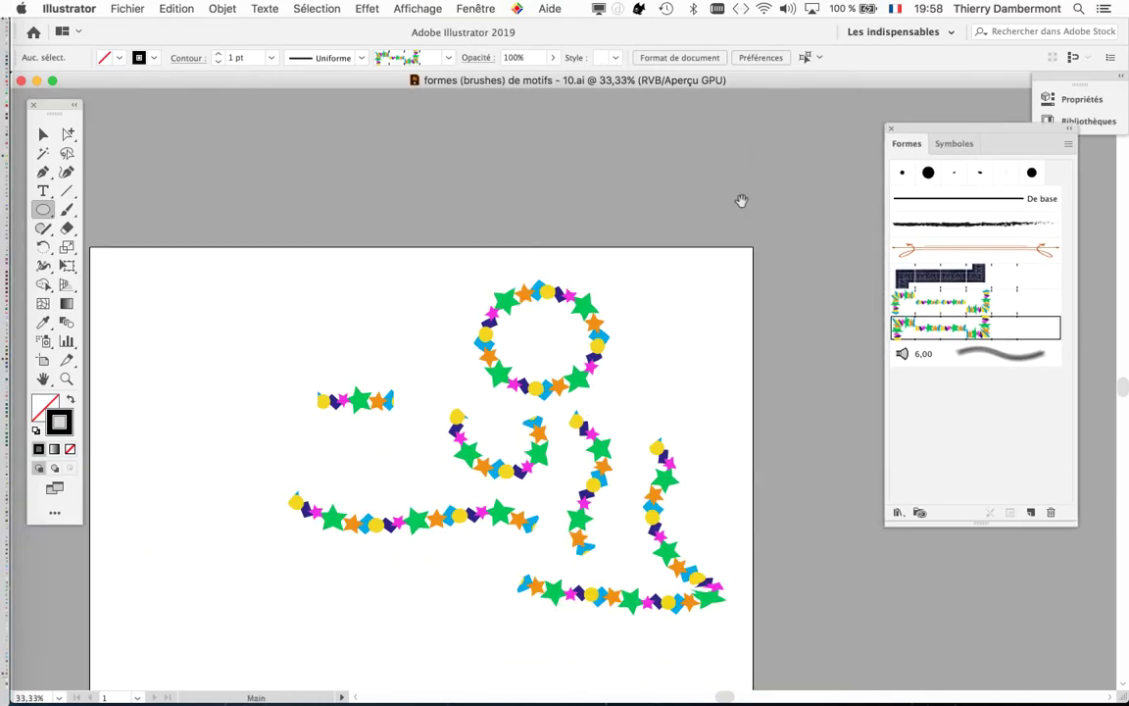
{"action": "scroll", "coordinate": [588, 255], "scroll_direction": "down", "scroll_amount": 3}
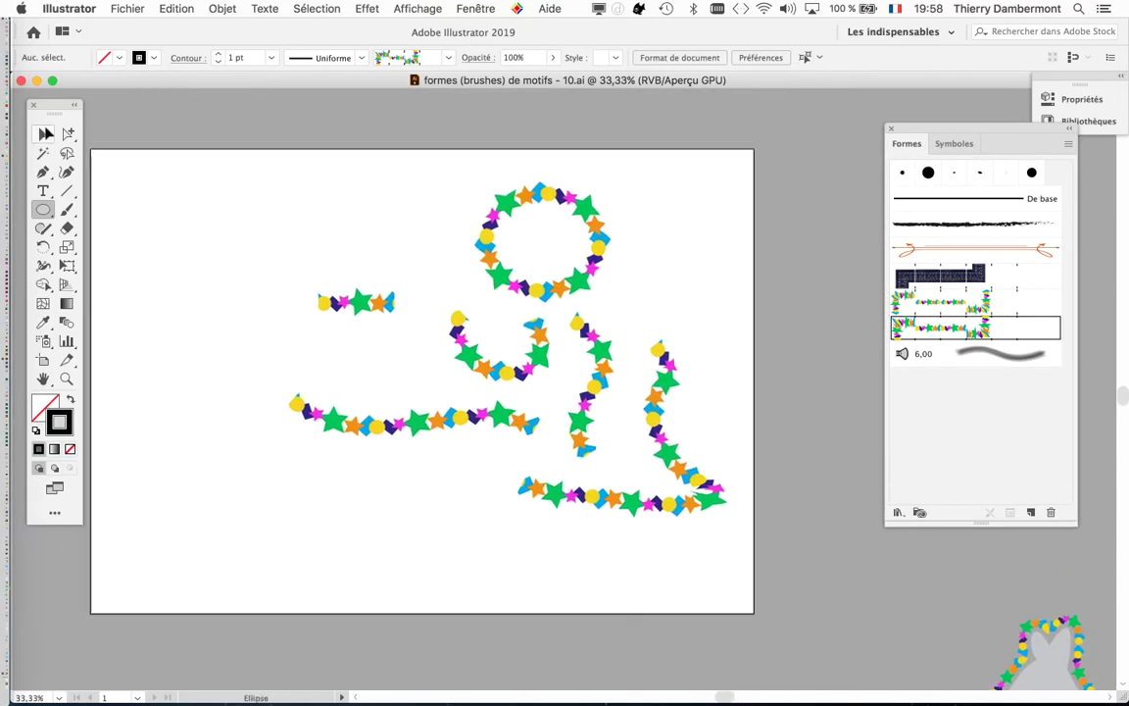
{"action": "left_click", "coordinate": [420, 434]}
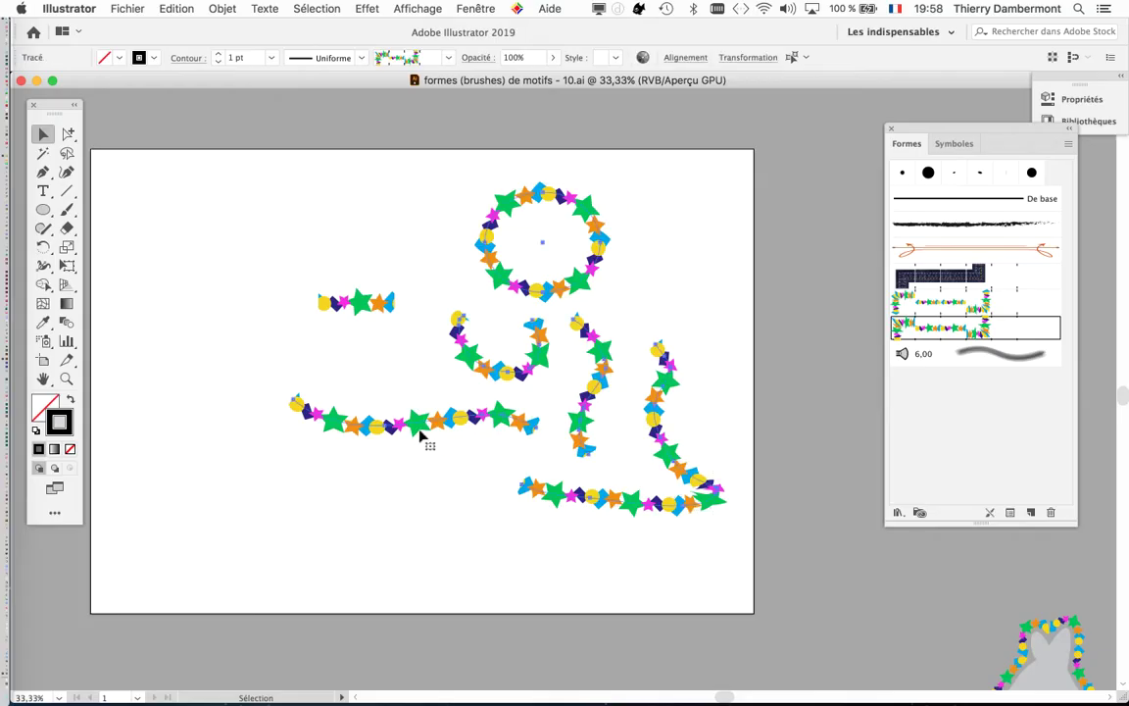
{"action": "left_click_drag", "start_coordinate": [848, 417], "coordinate": [847, 417]}
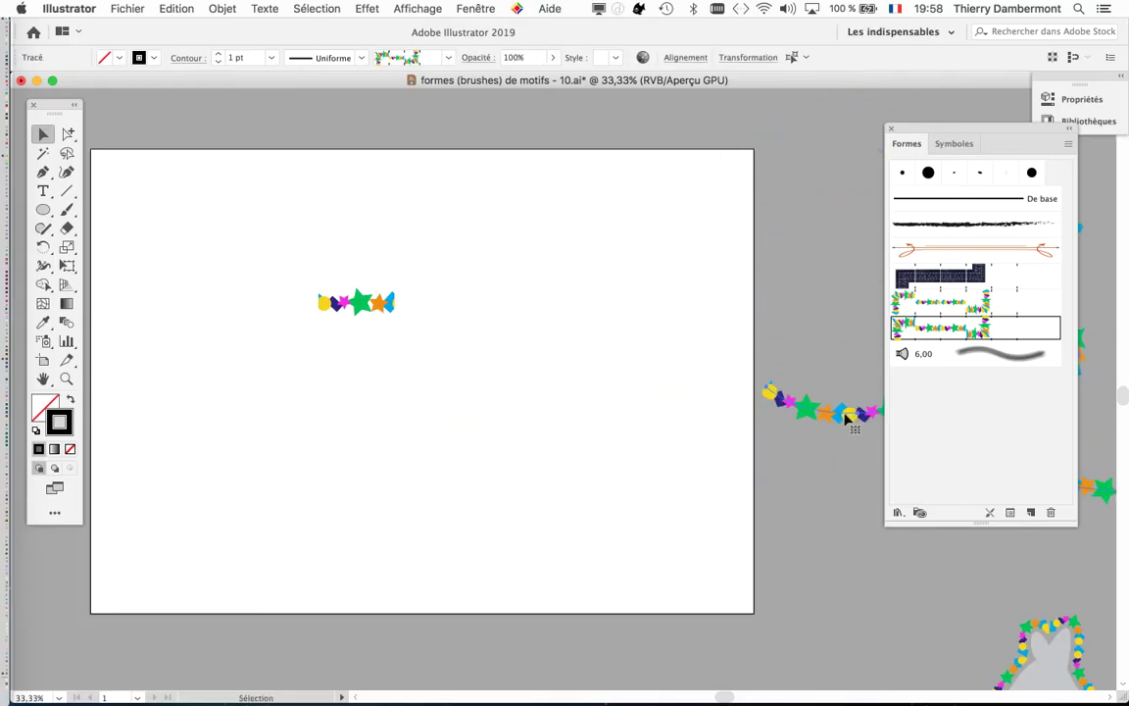
{"action": "left_click", "coordinate": [1058, 679]}
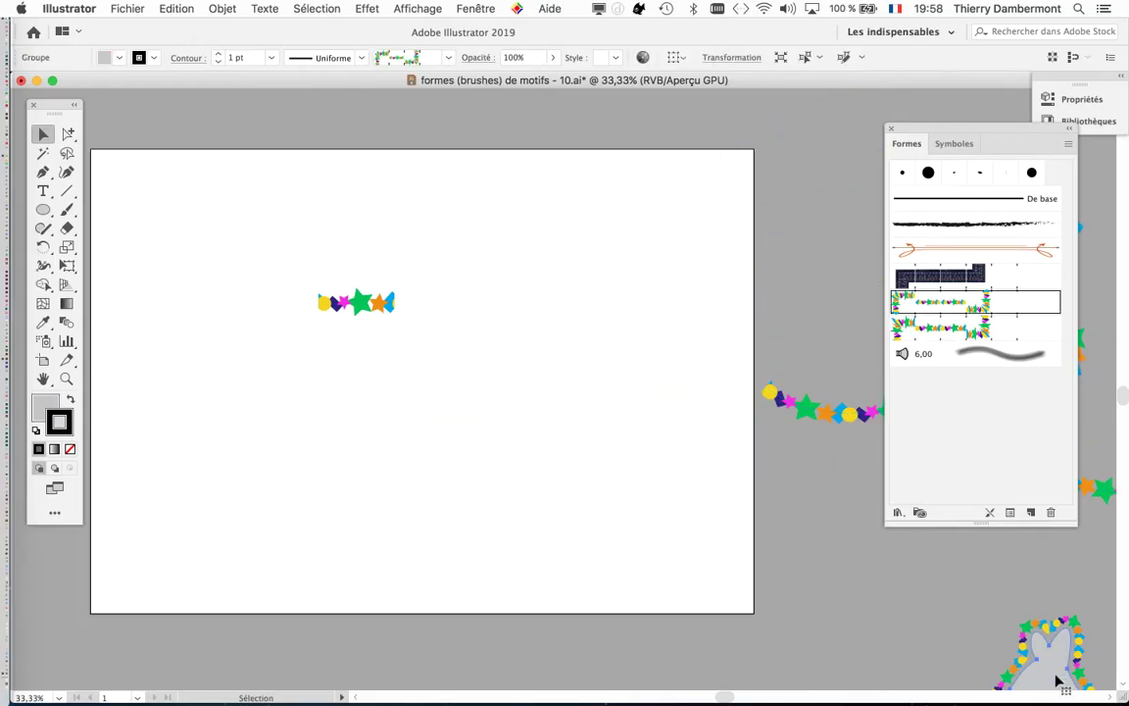
{"action": "left_click_drag", "start_coordinate": [673, 460], "coordinate": [548, 297]}
Position the kangaroo at the left of the artboard, below the short star strip.
{"action": "left_click_drag", "start_coordinate": [588, 353], "coordinate": [373, 447]}
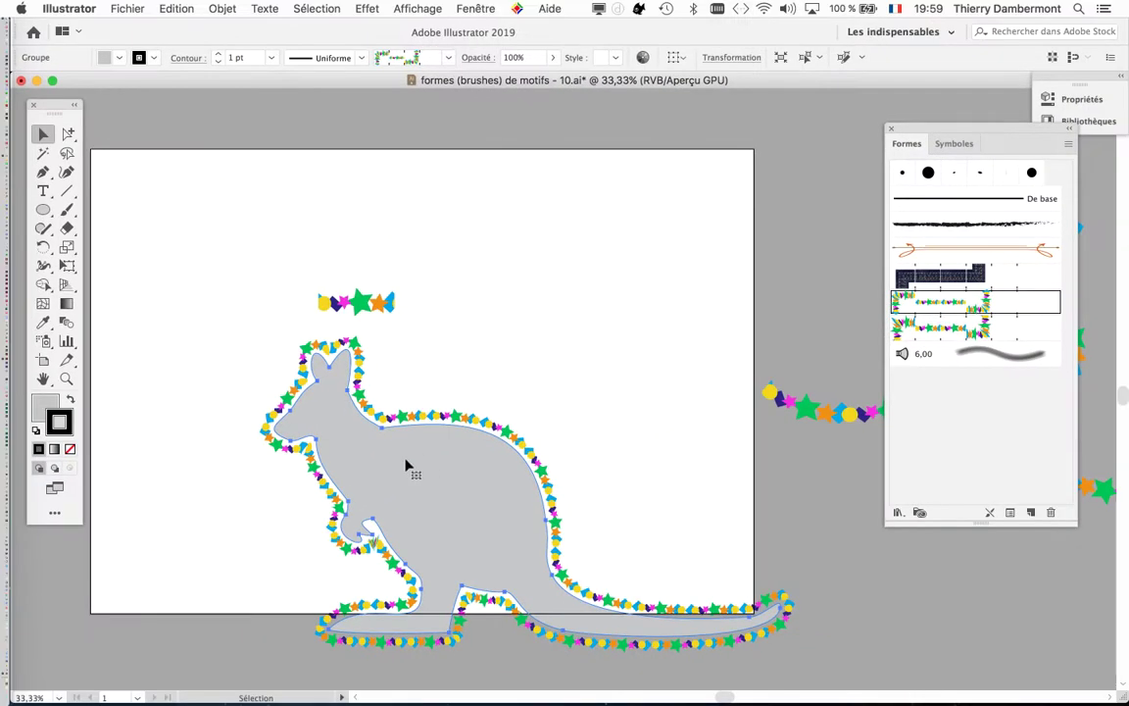
{"action": "left_click_drag", "start_coordinate": [387, 446], "coordinate": [328, 427]}
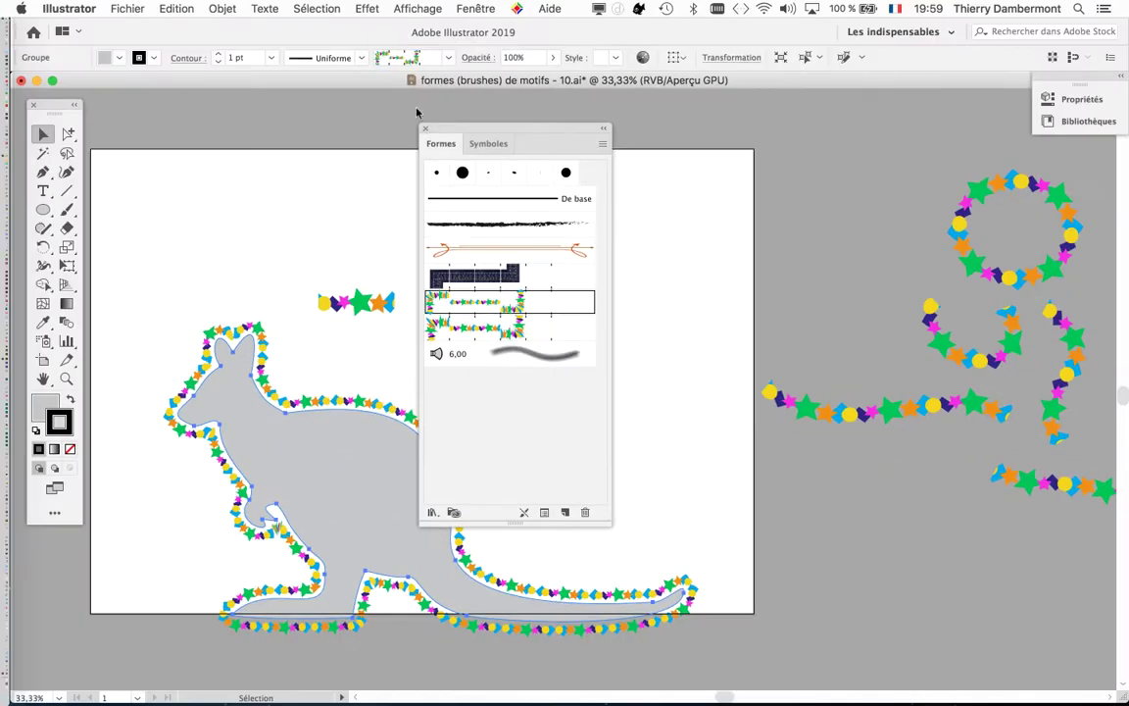
Move the Brushes panel back right and nudge the kangaroo up and left.
{"action": "left_click_drag", "start_coordinate": [439, 121], "coordinate": [866, 172]}
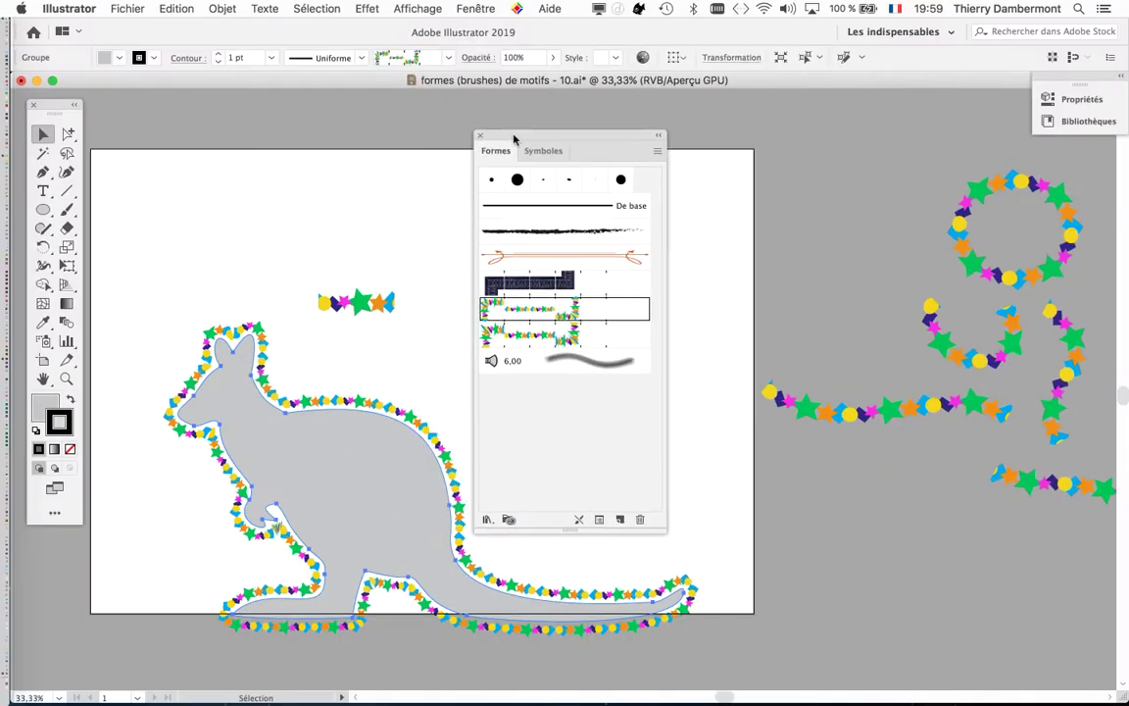
{"action": "scroll", "coordinate": [422, 382], "scroll_direction": "down", "scroll_amount": 5}
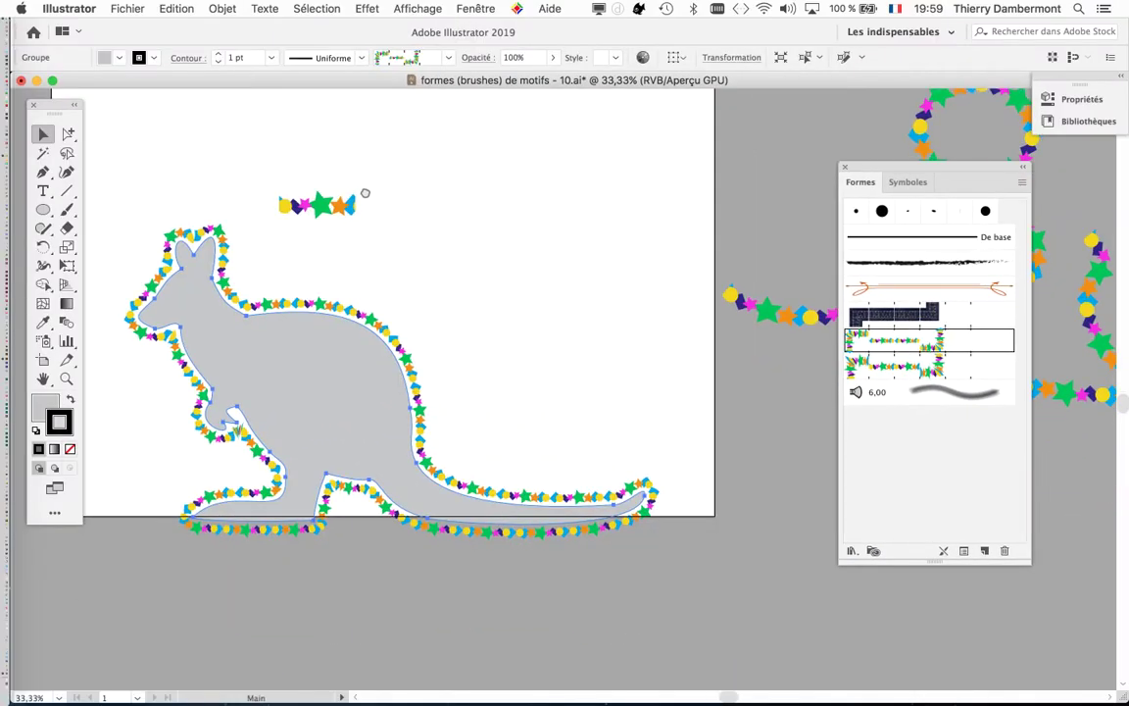
{"action": "left_click_drag", "start_coordinate": [301, 385], "coordinate": [282, 331]}
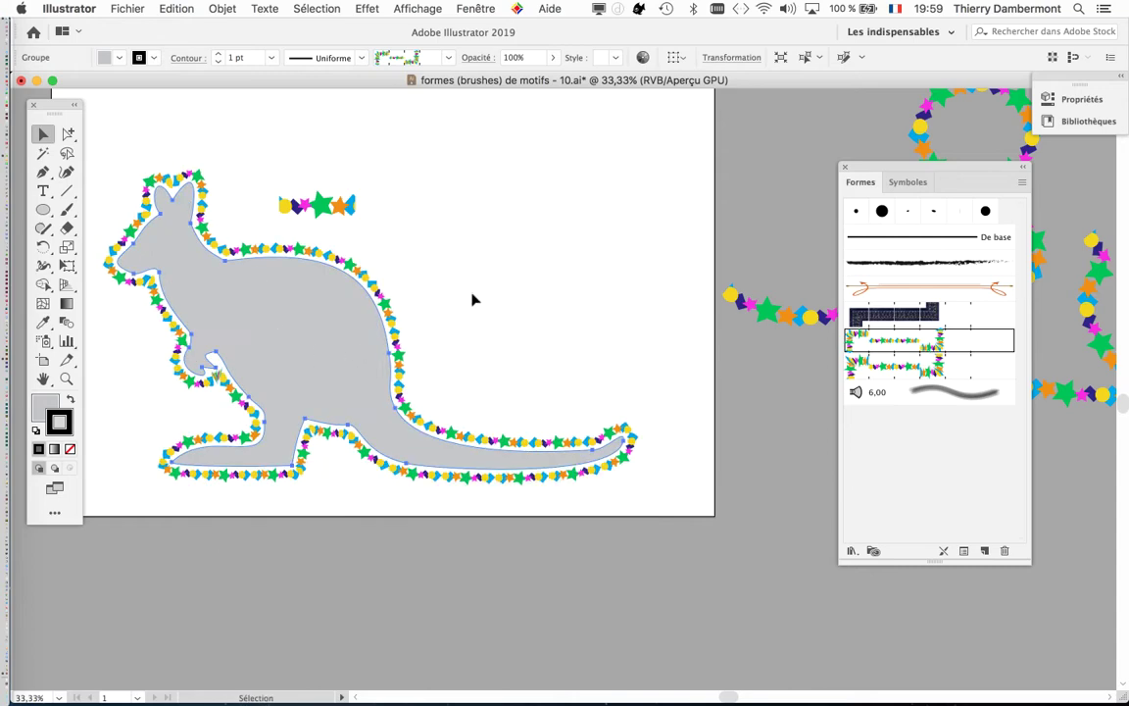
Open the Aspect panel from Fenêtre, then place and enlarge it beside the kangaroo.
{"action": "left_click", "coordinate": [496, 8]}
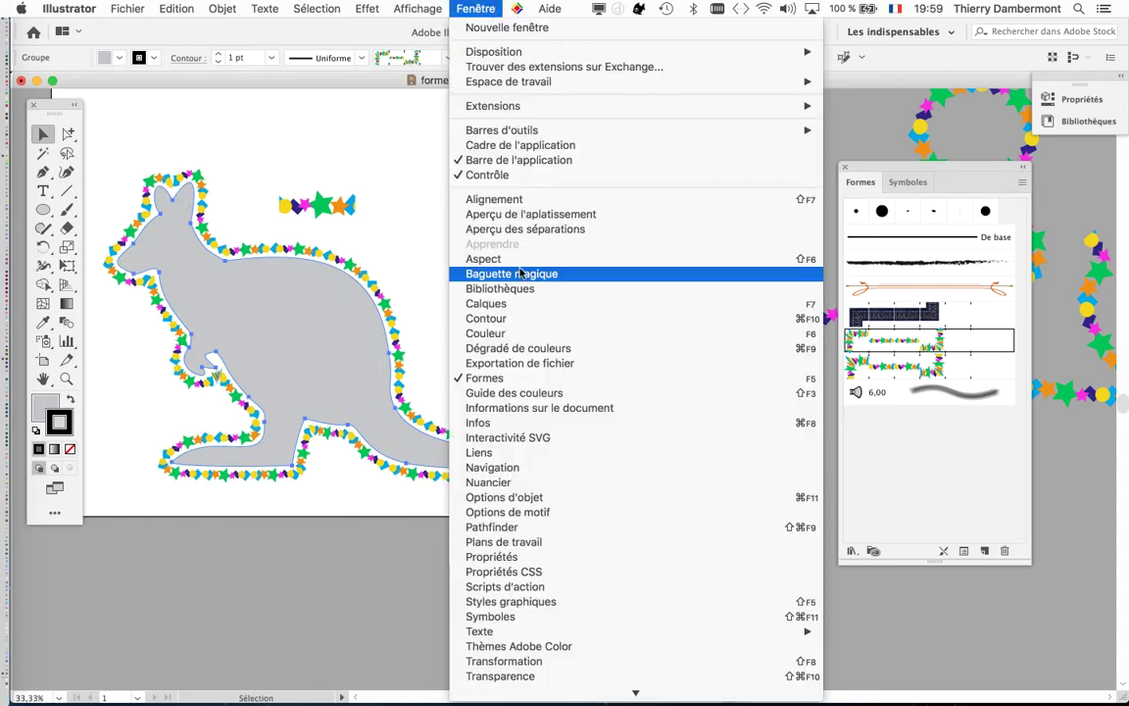
{"action": "left_click", "coordinate": [520, 260]}
{"action": "left_click_drag", "start_coordinate": [615, 147], "coordinate": [490, 143]}
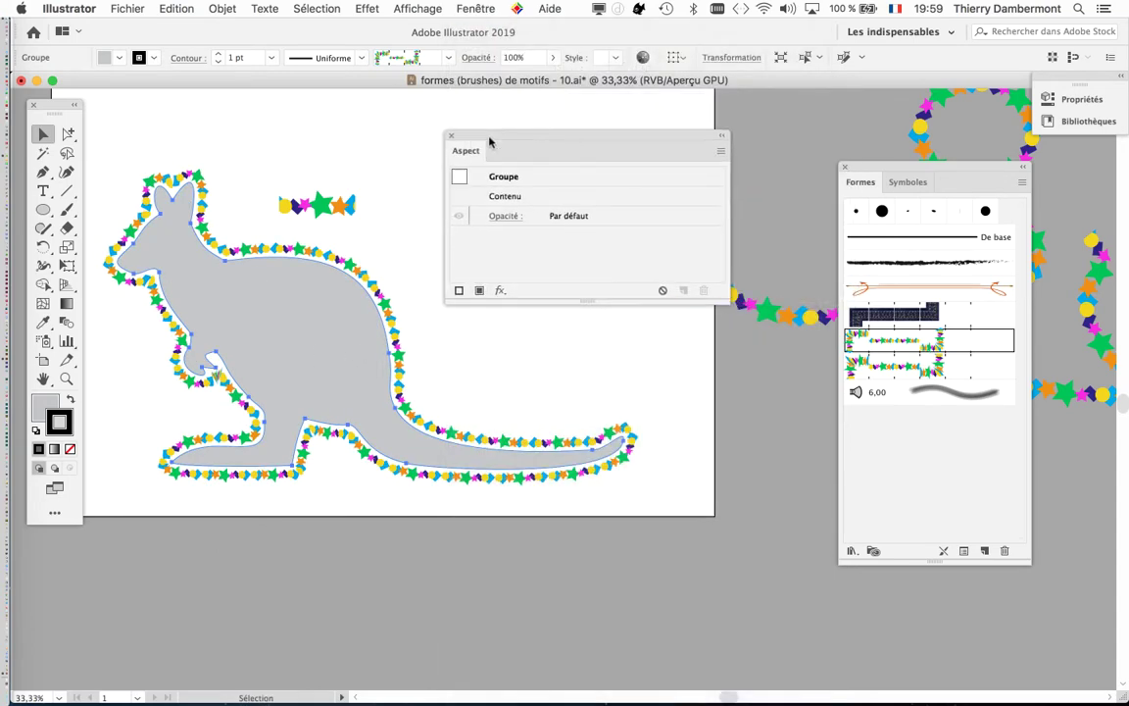
{"action": "left_click_drag", "start_coordinate": [721, 302], "coordinate": [723, 348]}
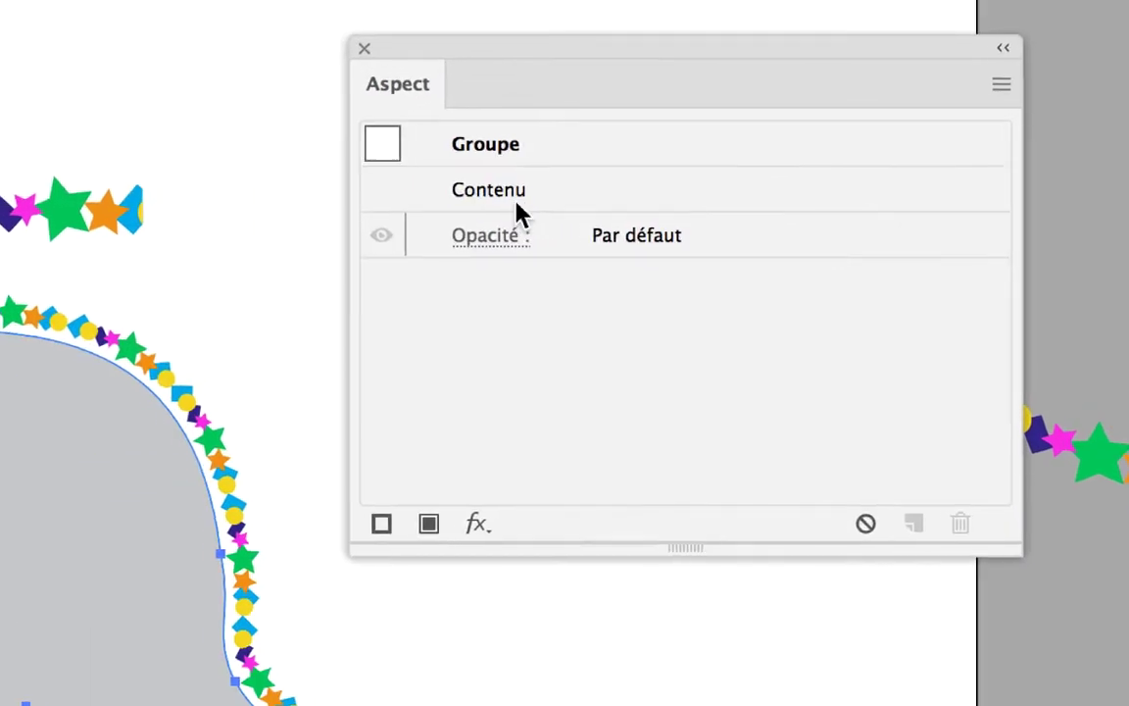
Set the kangaroo path's Contour brush to Forme de motif 2 in the Aspect panel.
{"action": "double_click", "coordinate": [527, 206]}
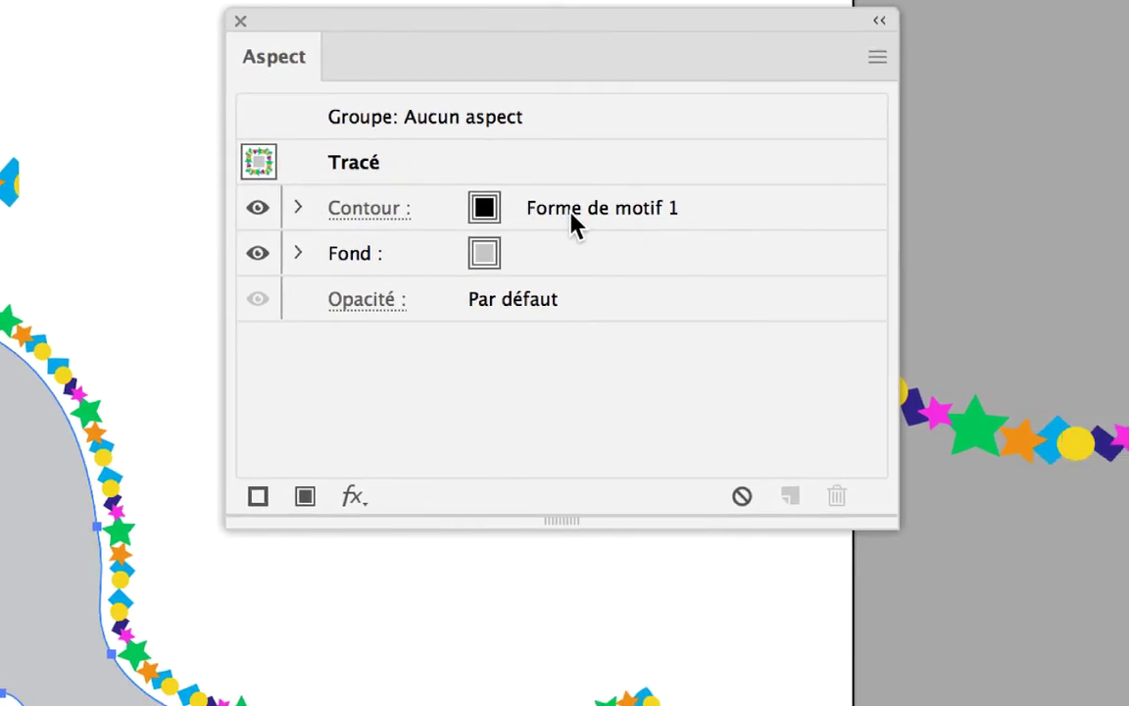
{"action": "left_click", "coordinate": [572, 223]}
{"action": "left_click", "coordinate": [658, 207]}
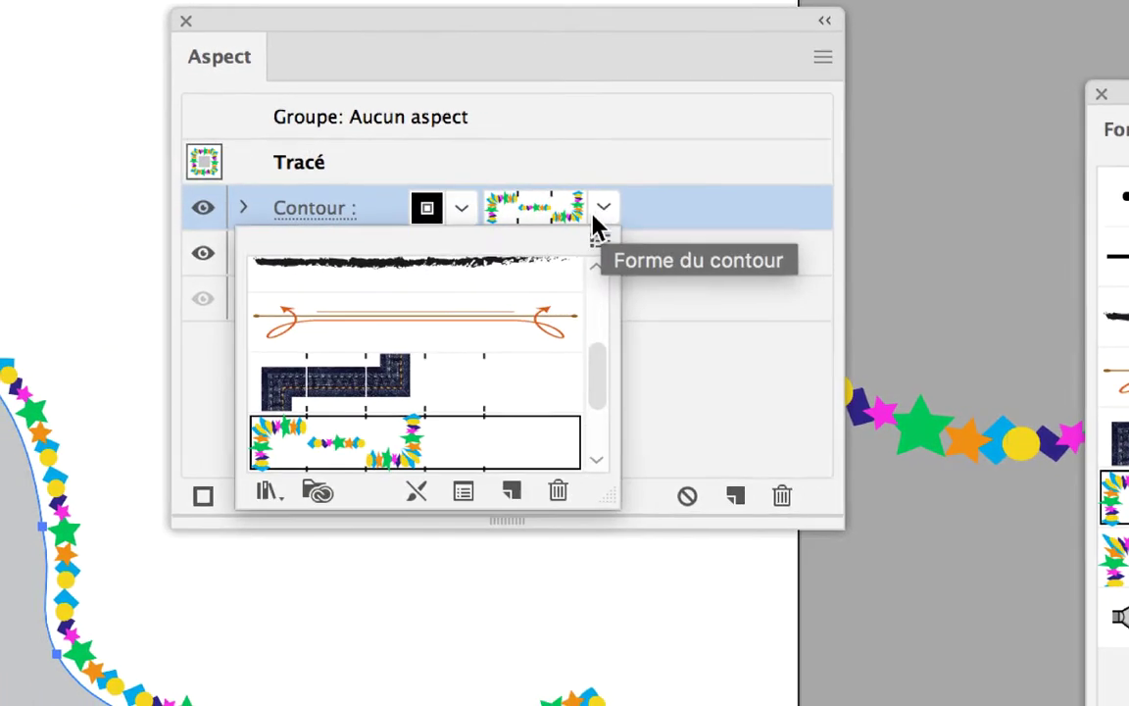
{"action": "scroll", "coordinate": [579, 255], "scroll_direction": "down", "scroll_amount": 2}
{"action": "scroll", "coordinate": [579, 254], "scroll_direction": "down", "scroll_amount": 2}
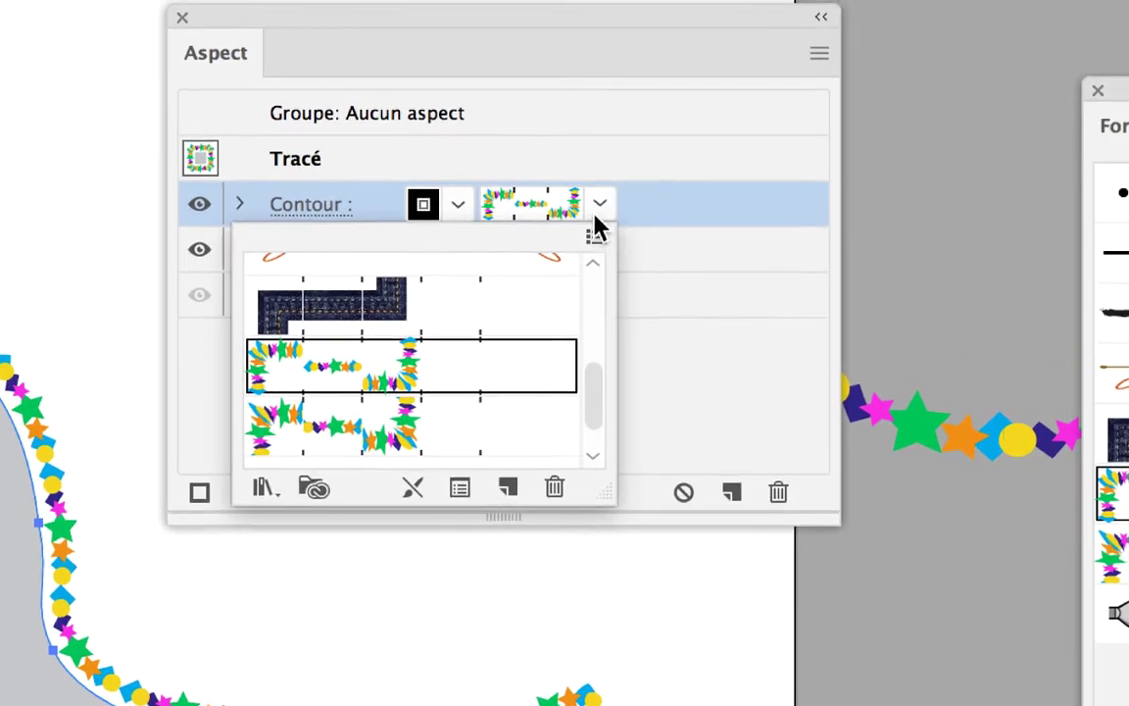
{"action": "left_click", "coordinate": [598, 221]}
{"action": "left_click", "coordinate": [597, 222]}
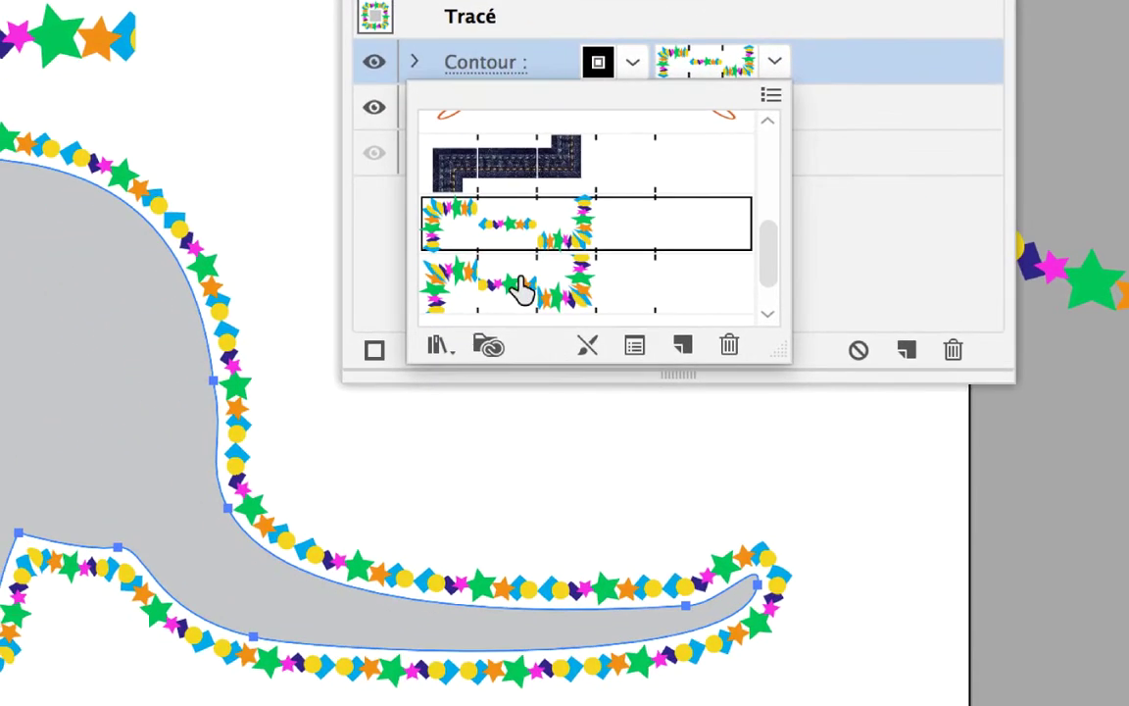
{"action": "left_click", "coordinate": [521, 288]}
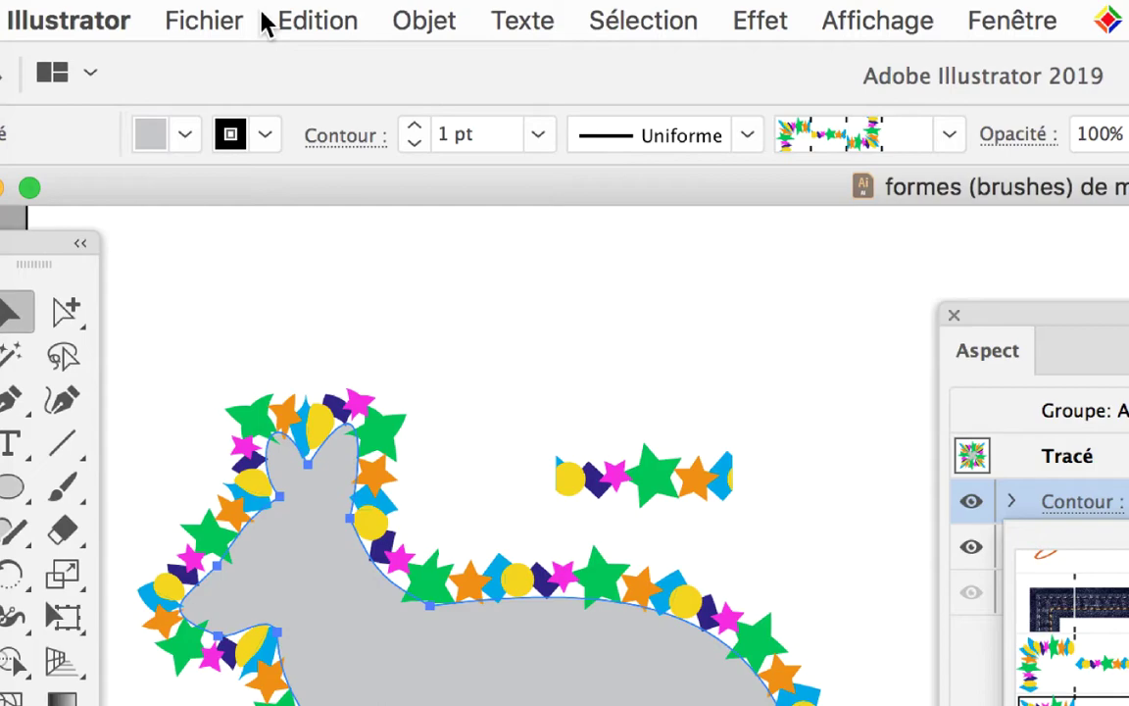
Undo the pattern brush change with Edition > Annuler, restoring Forme de motif 1, and move Aspect aside.
{"action": "left_click", "coordinate": [273, 12]}
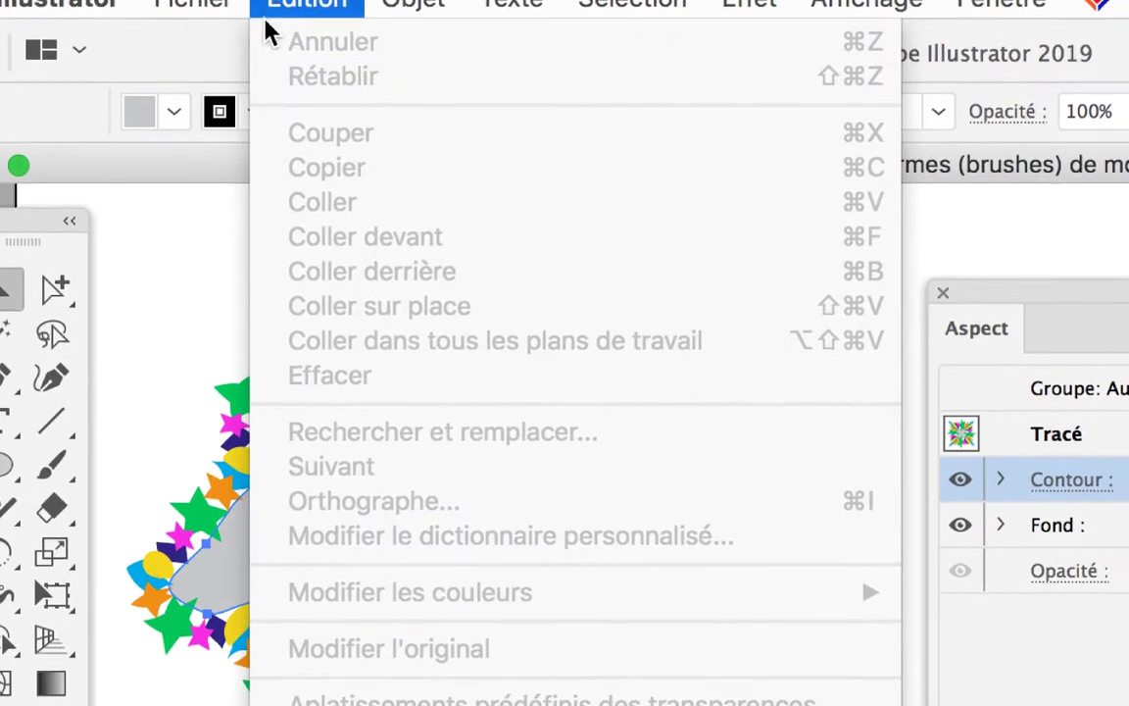
{"action": "left_click", "coordinate": [273, 22]}
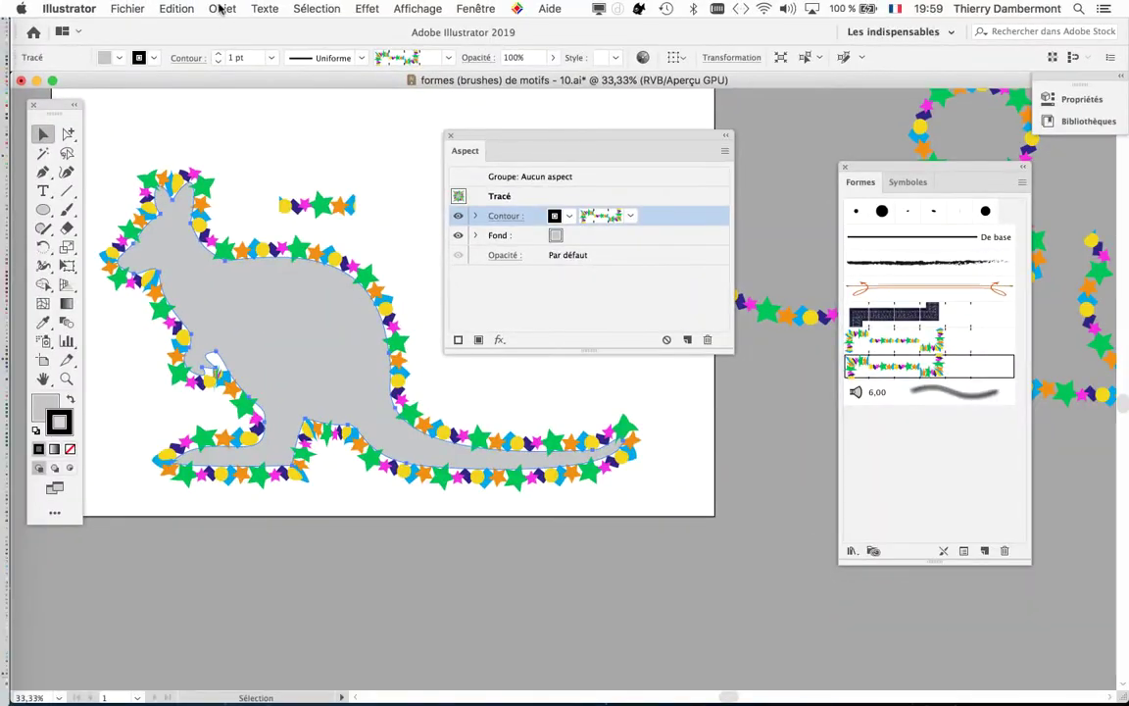
{"action": "left_click", "coordinate": [178, 6]}
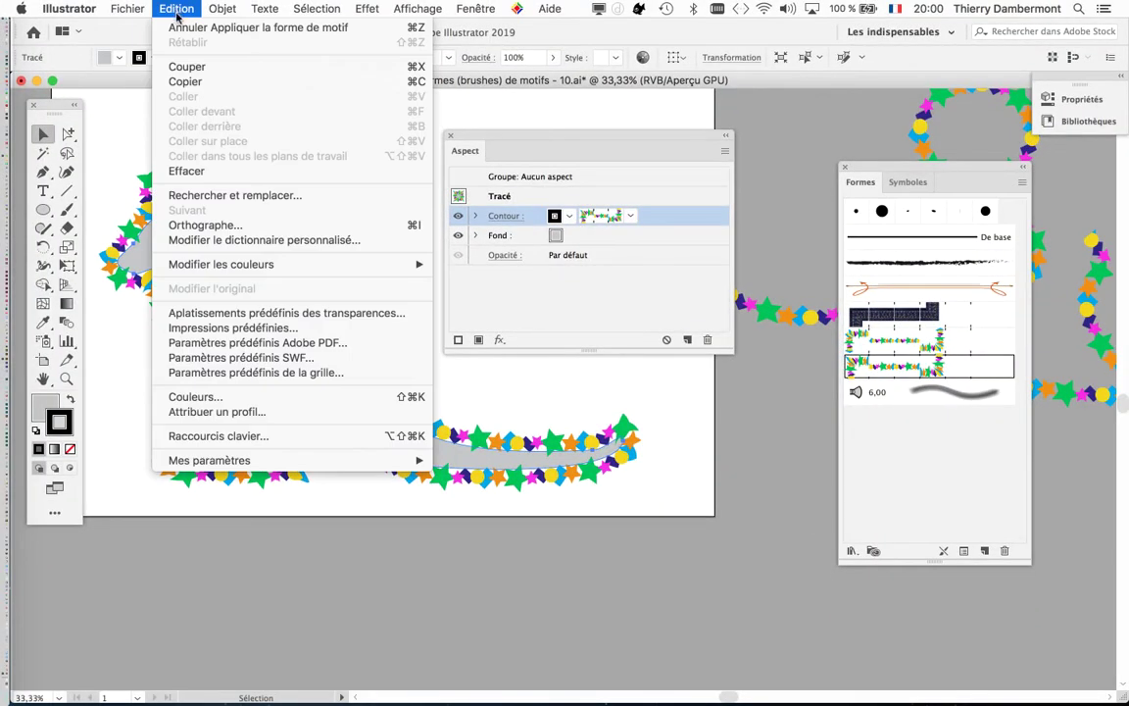
{"action": "left_click", "coordinate": [180, 28]}
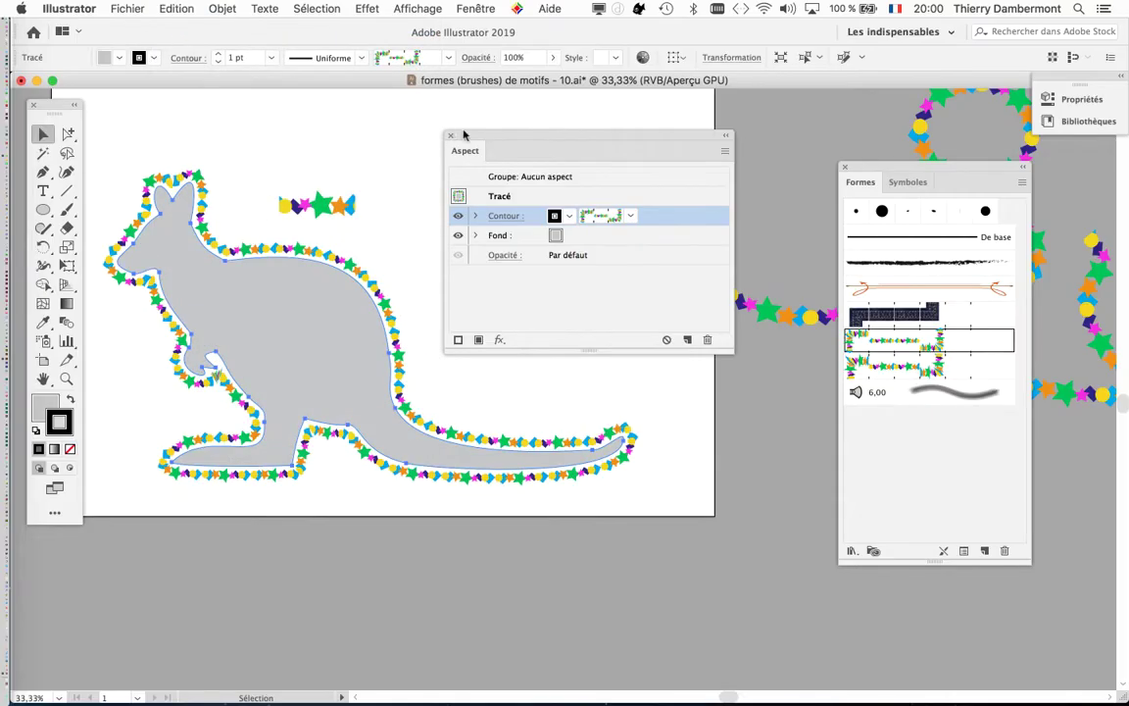
{"action": "left_click_drag", "start_coordinate": [465, 134], "coordinate": [586, 134]}
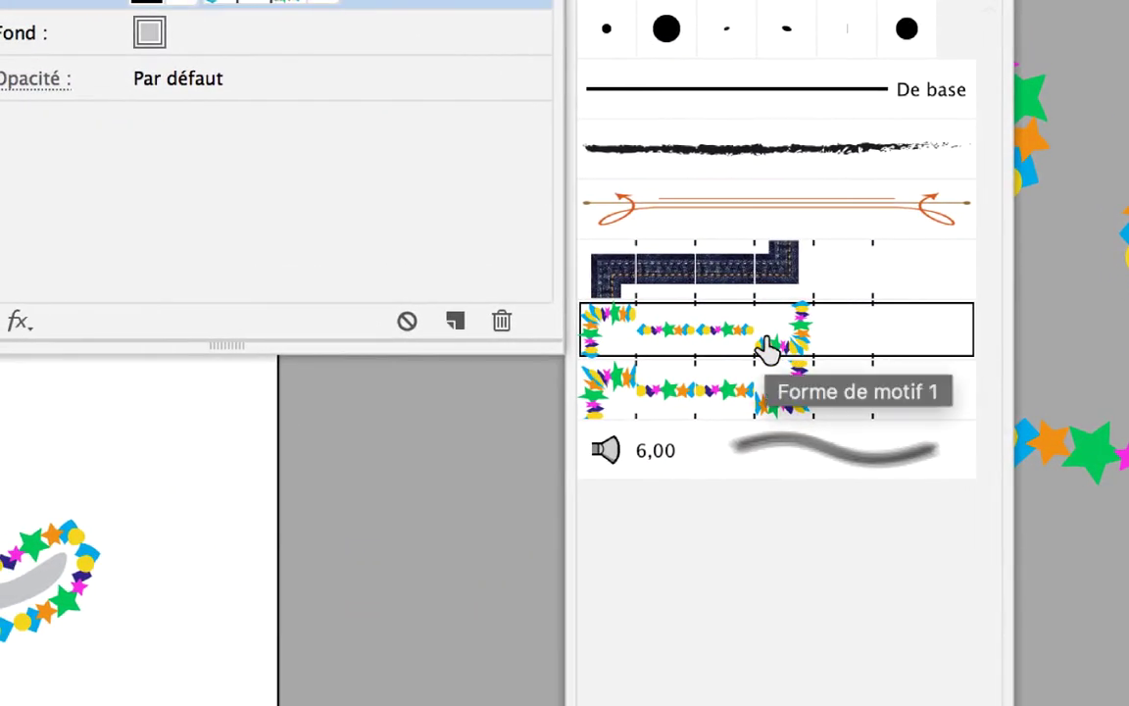
Open the Forme de motif 1 brush options and cancel them without changes.
{"action": "double_click", "coordinate": [767, 345]}
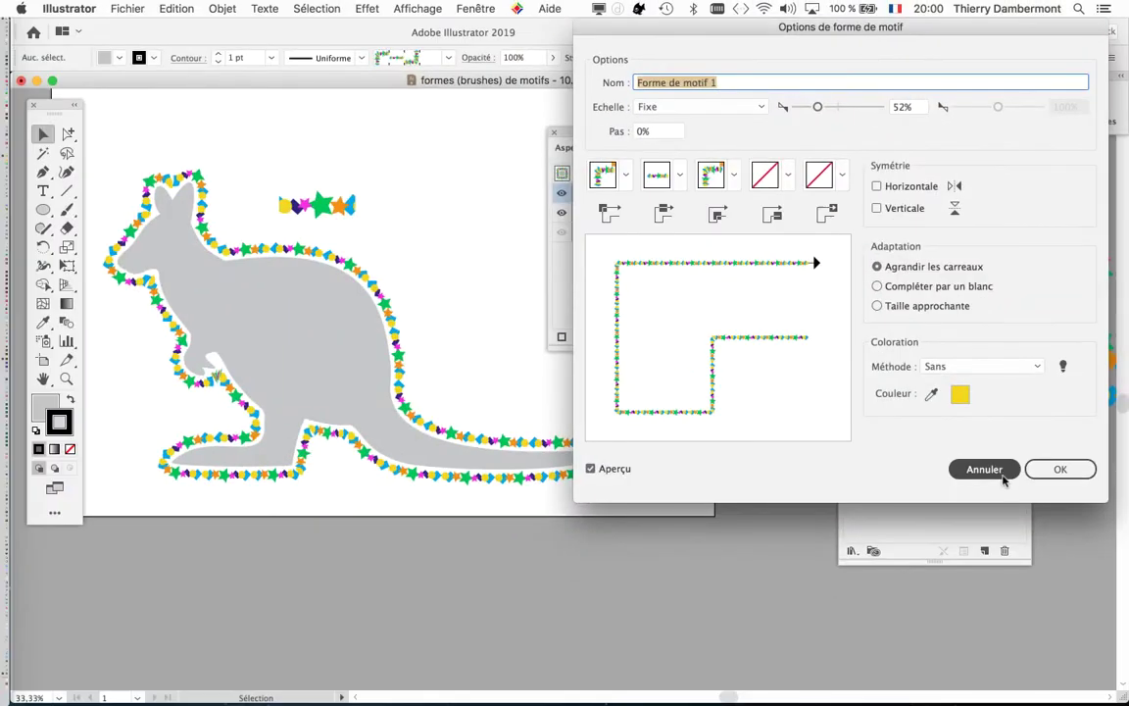
{"action": "left_click", "coordinate": [1002, 471]}
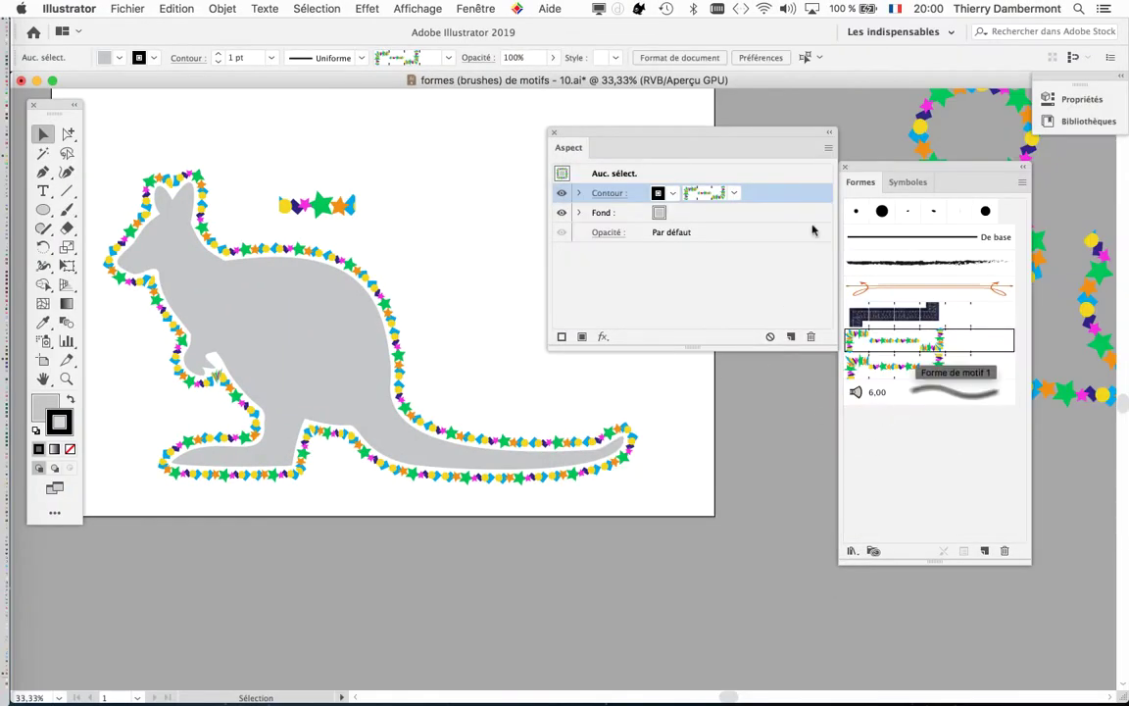
{"action": "left_click_drag", "start_coordinate": [726, 136], "coordinate": [683, 120]}
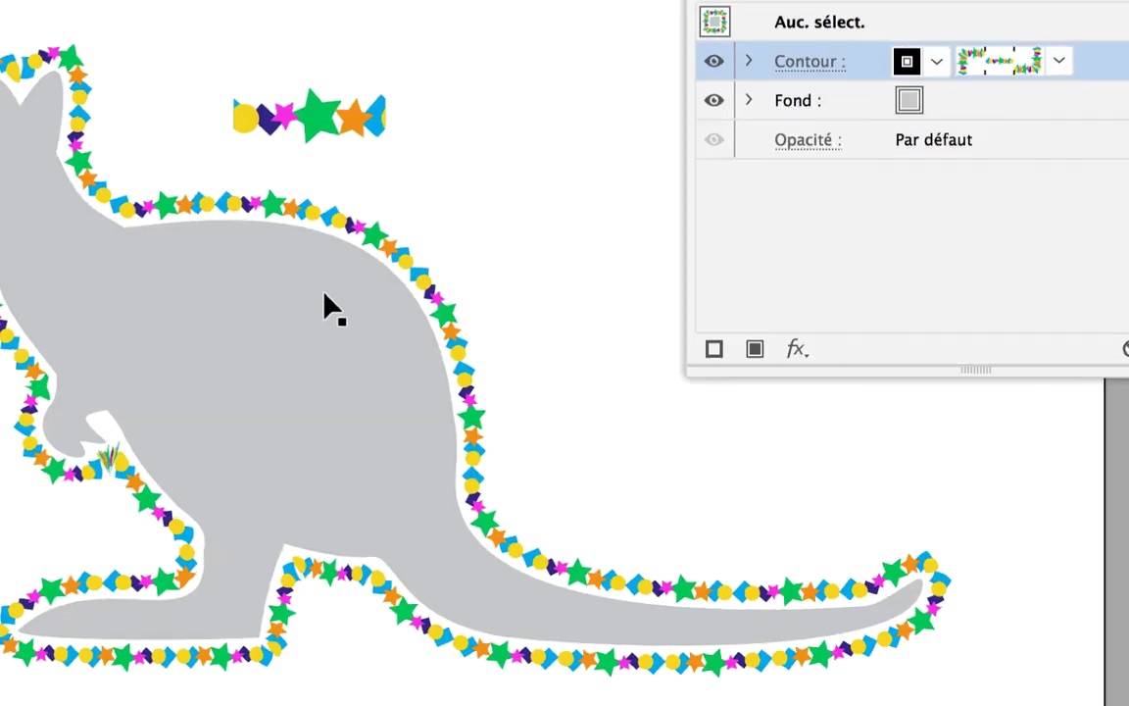
Isolate the kangaroo group and set its Contour brush to Forme de motif 2.
{"action": "left_click", "coordinate": [326, 301]}
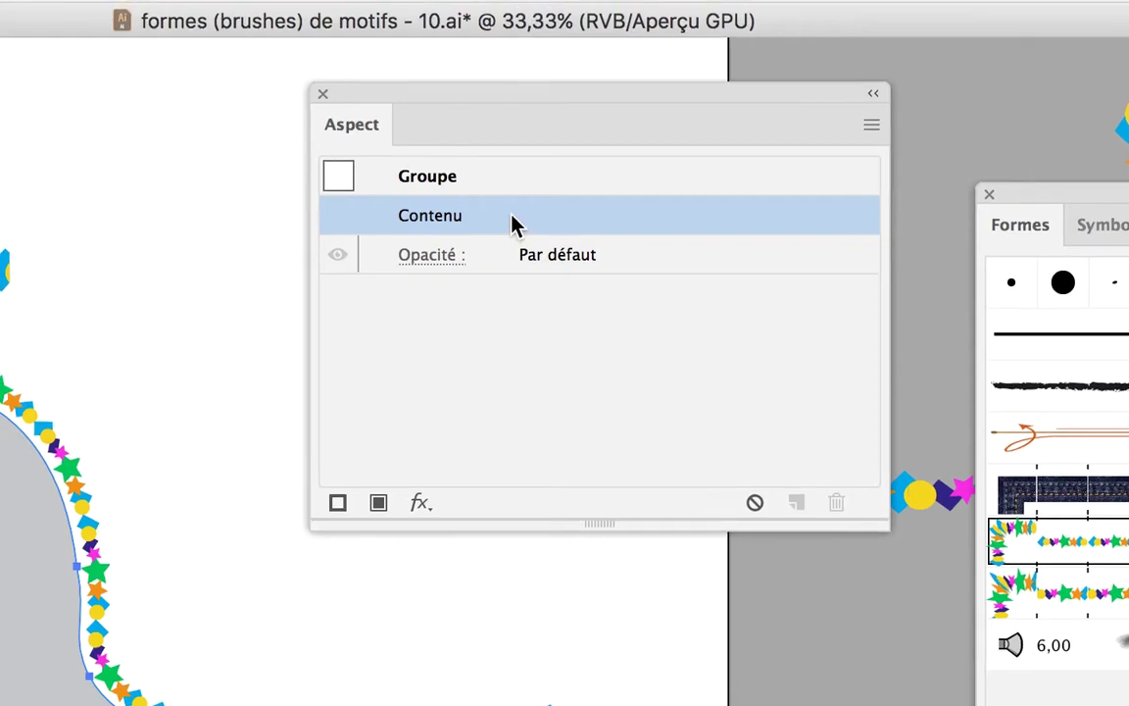
{"action": "double_click", "coordinate": [518, 226]}
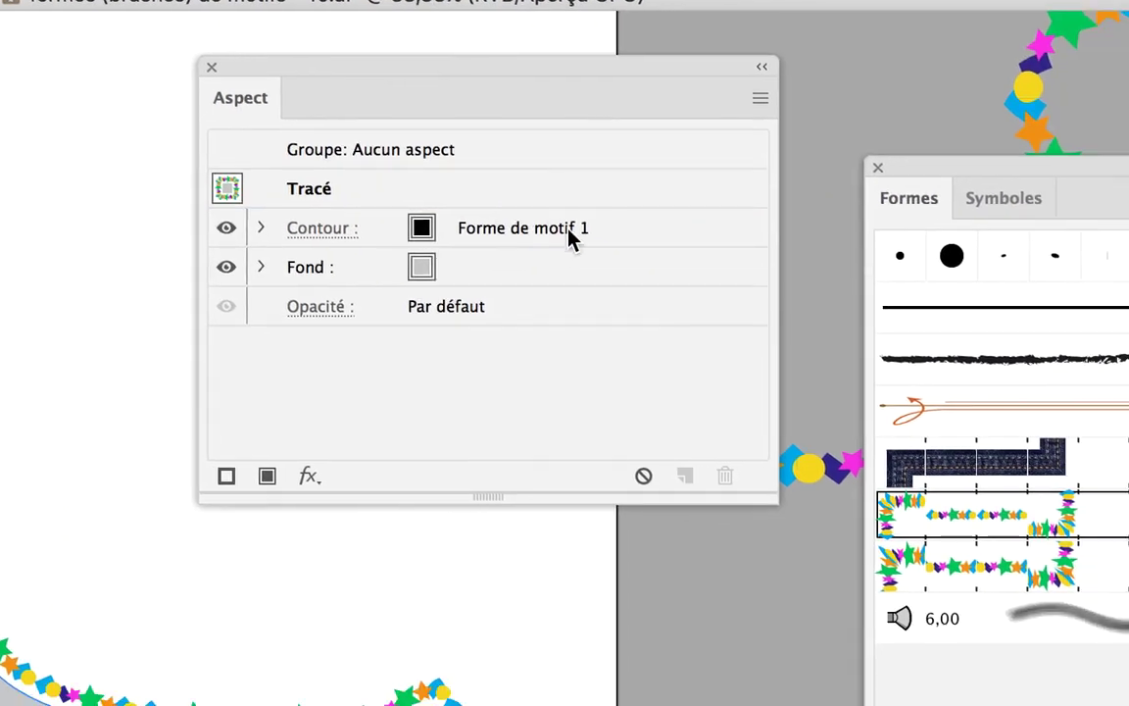
{"action": "left_click", "coordinate": [555, 229]}
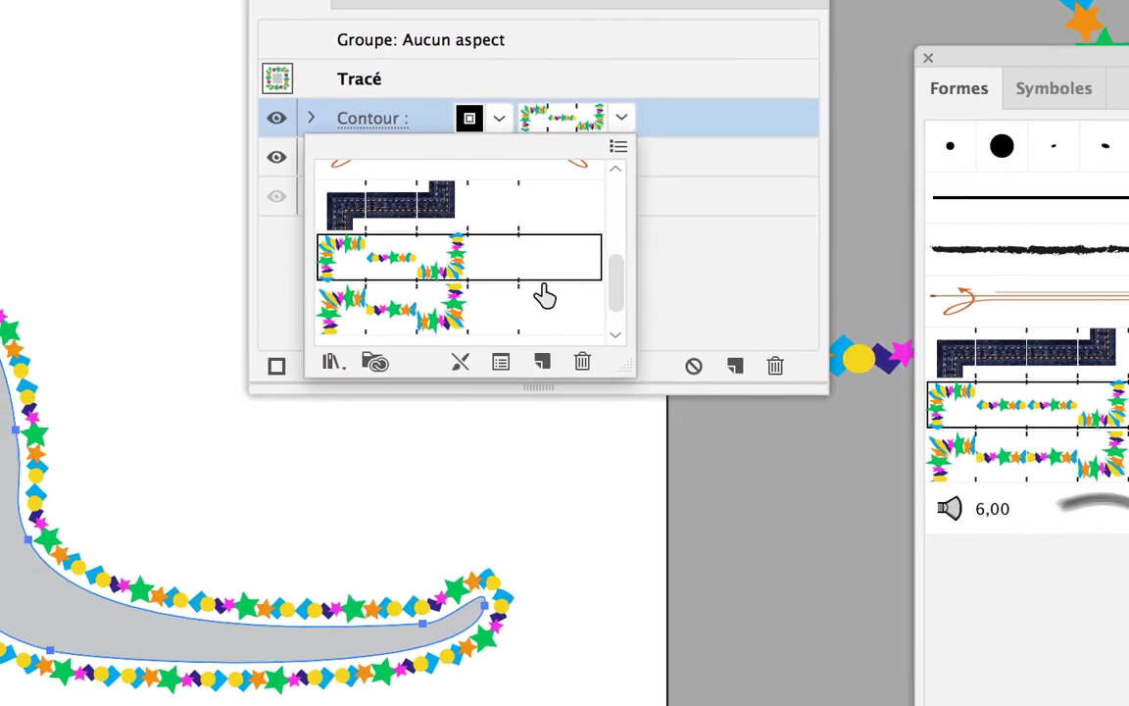
{"action": "left_click", "coordinate": [542, 302]}
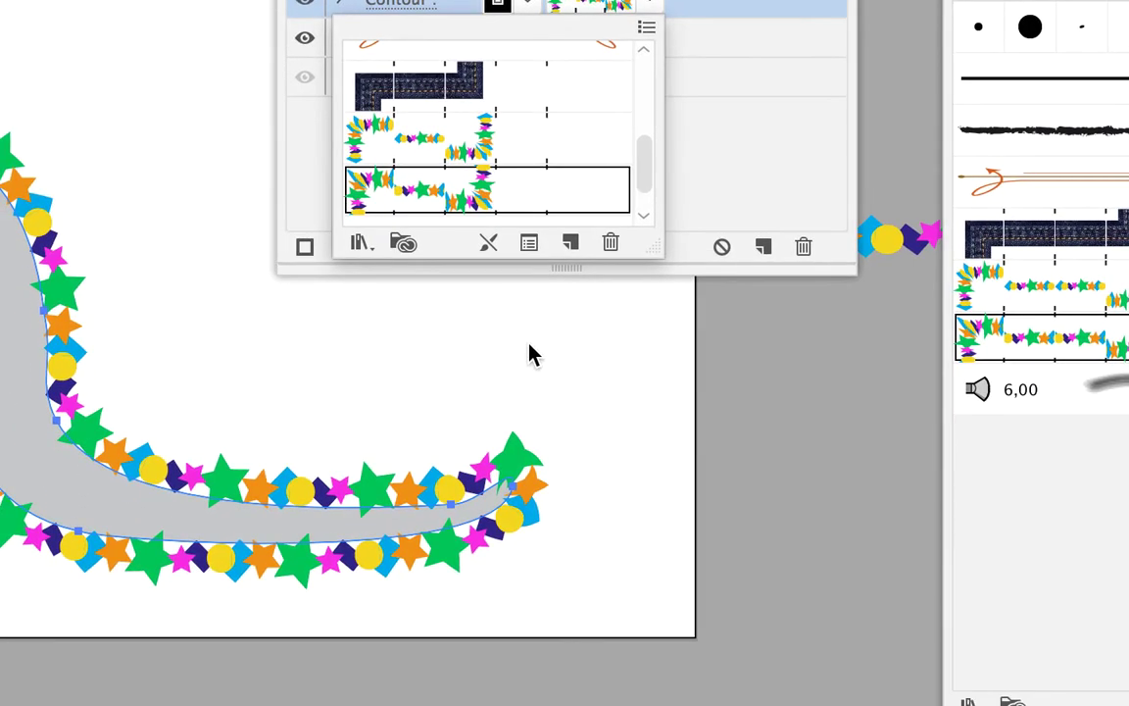
{"action": "left_click", "coordinate": [529, 354]}
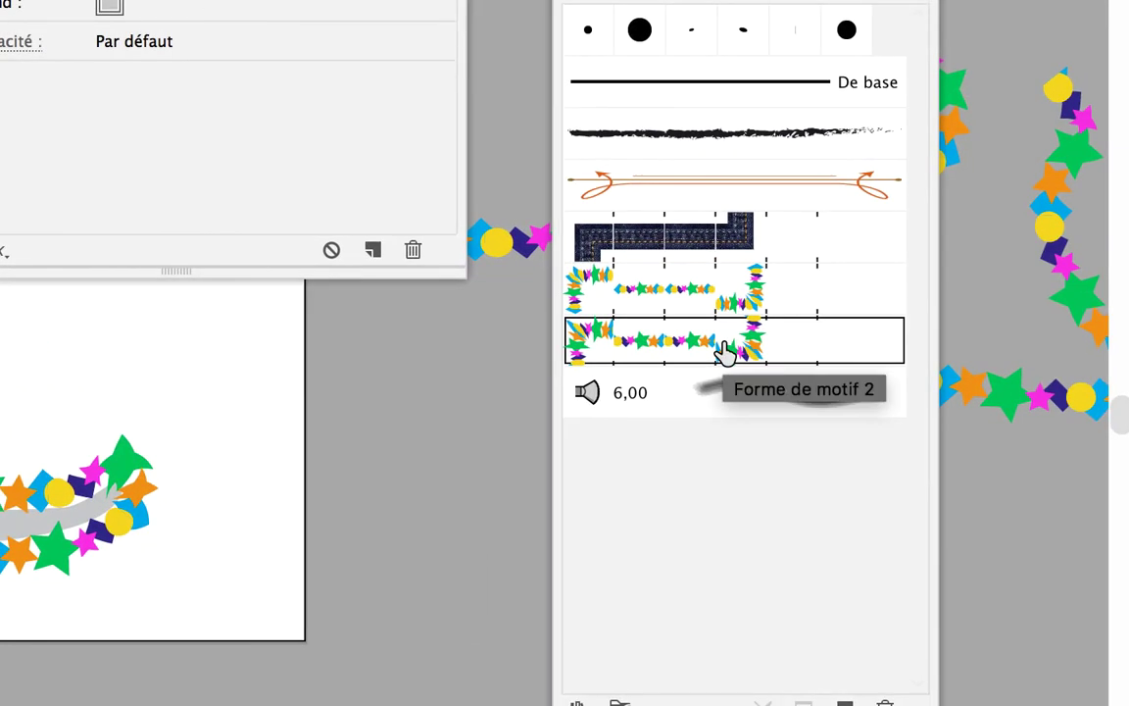
Set the Forme de motif 2 brush Echelle to 52% and apply it to existing strokes.
{"action": "double_click", "coordinate": [725, 351]}
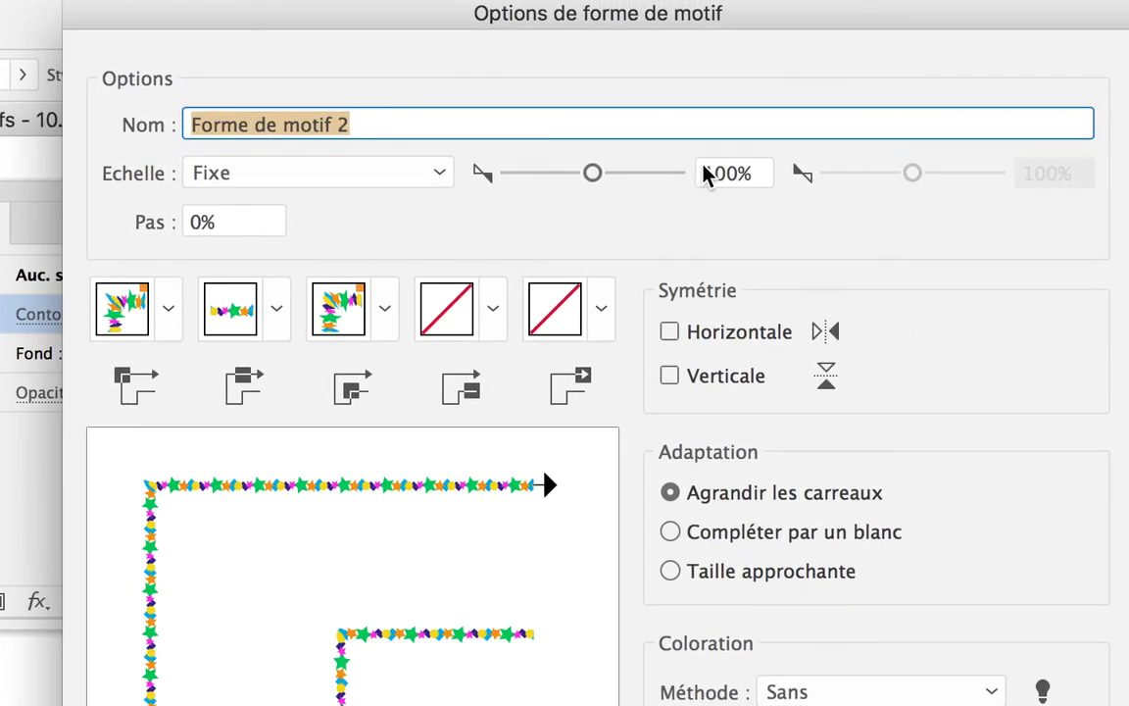
{"action": "left_click", "coordinate": [723, 171]}
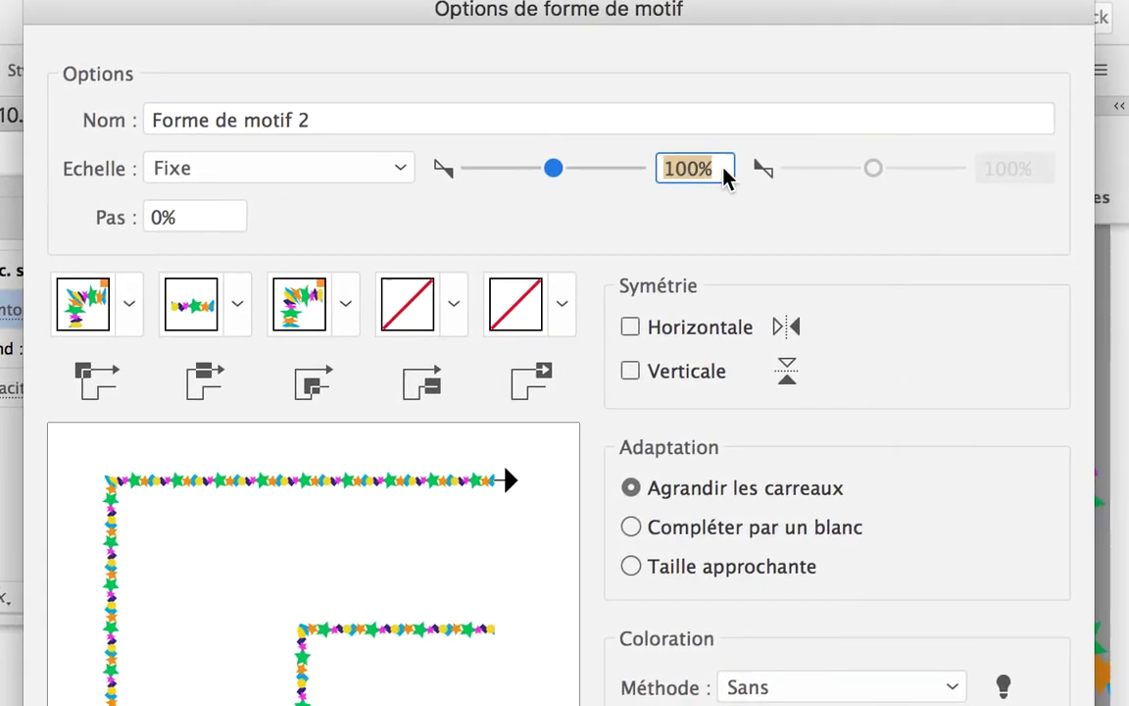
{"action": "type", "text": "52"}
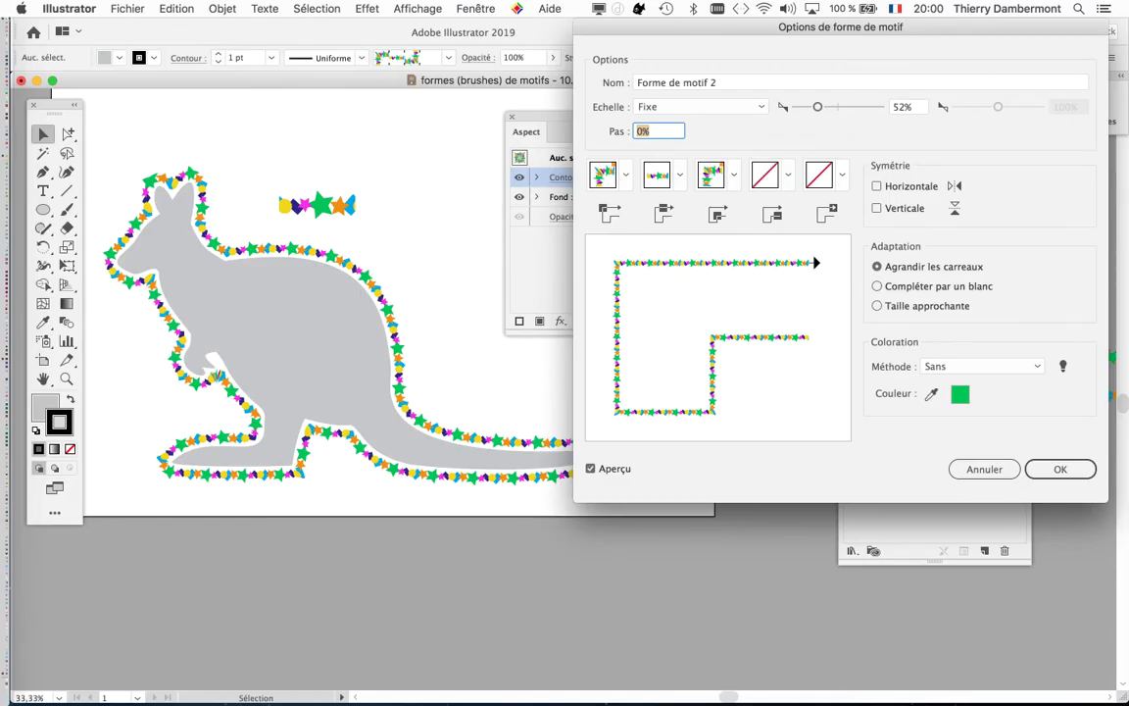
{"action": "left_click", "coordinate": [591, 469]}
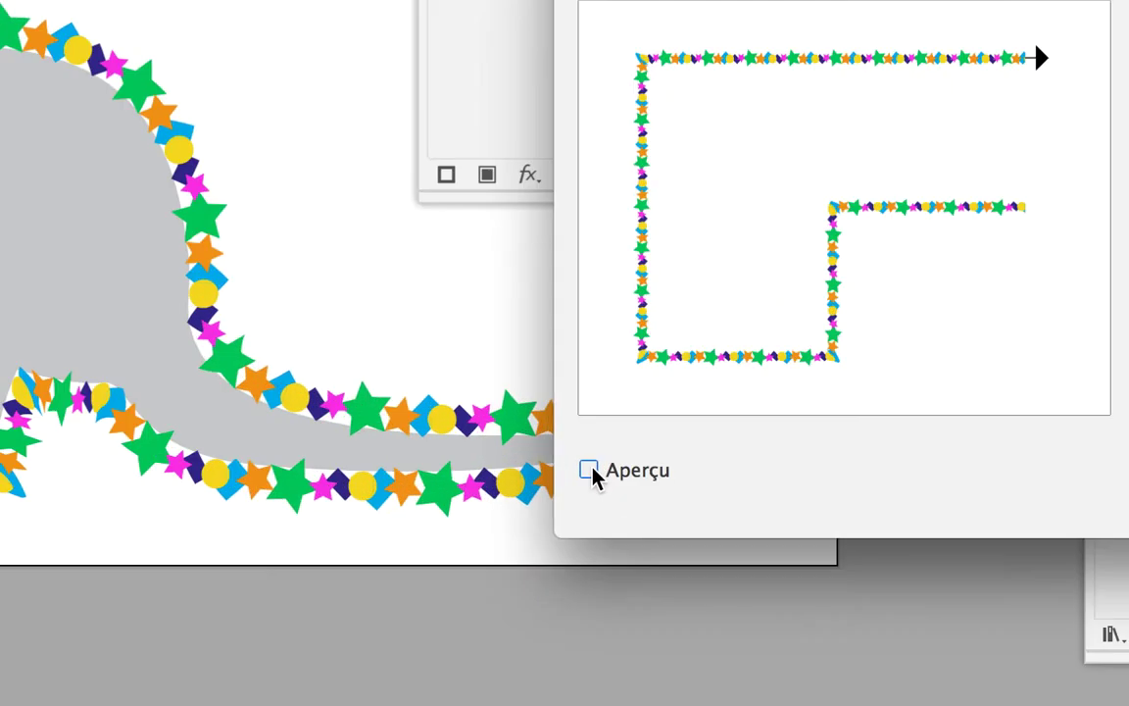
{"action": "left_click", "coordinate": [589, 471]}
{"action": "left_click", "coordinate": [589, 471]}
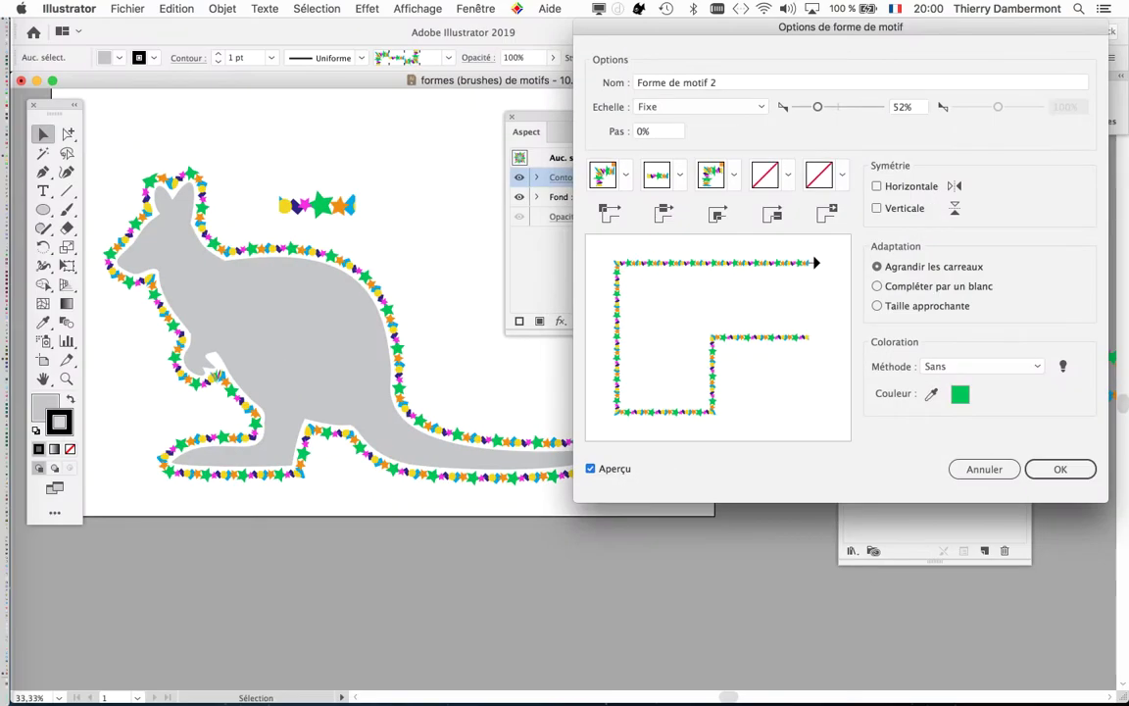
{"action": "key", "text": "Return"}
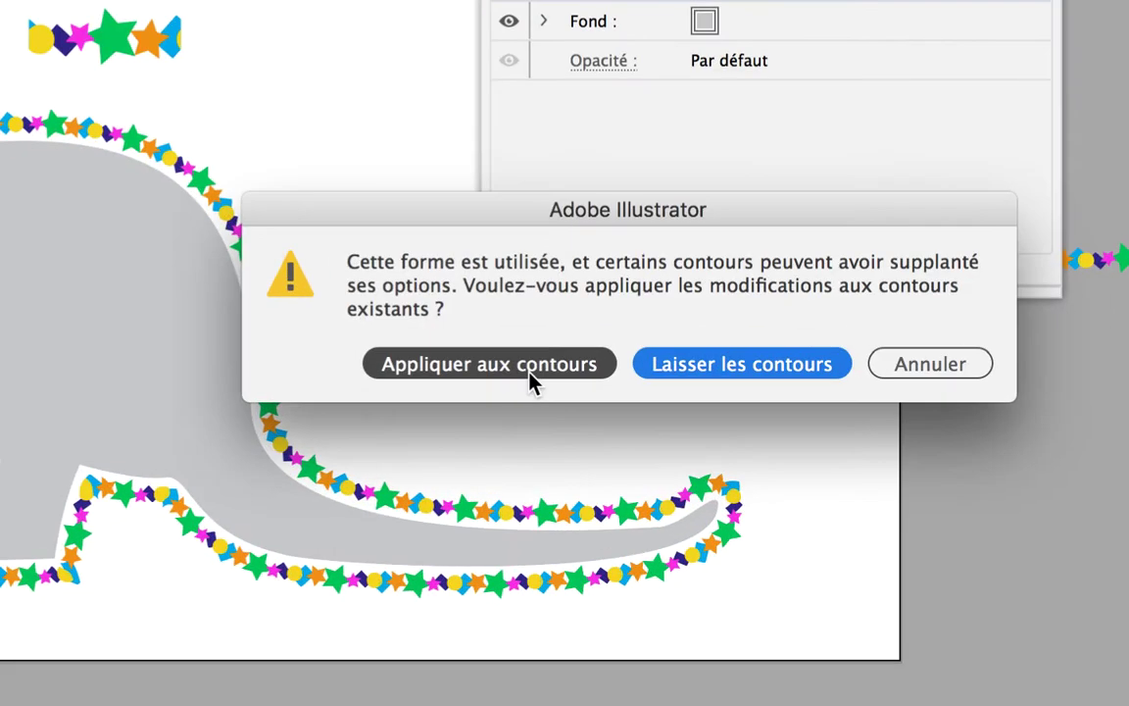
{"action": "left_click", "coordinate": [528, 369]}
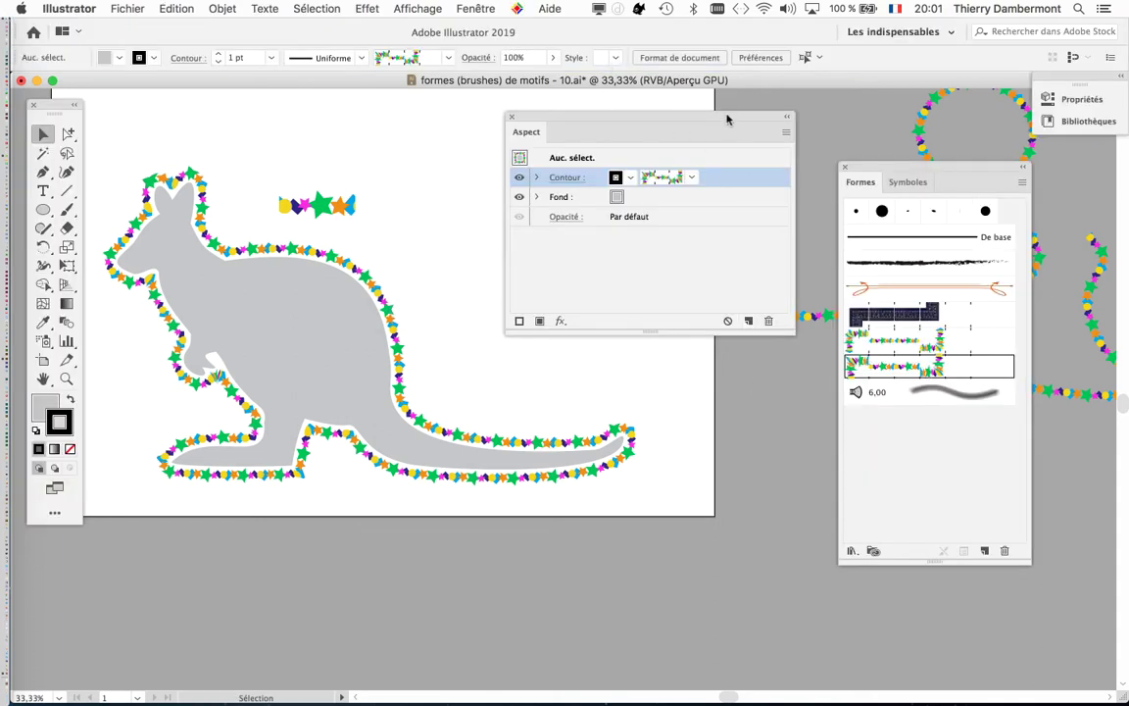
Move the Aspect panel right and Formes panel up, uncovering the kangaroo and its tail.
{"action": "left_click_drag", "start_coordinate": [727, 118], "coordinate": [686, 103]}
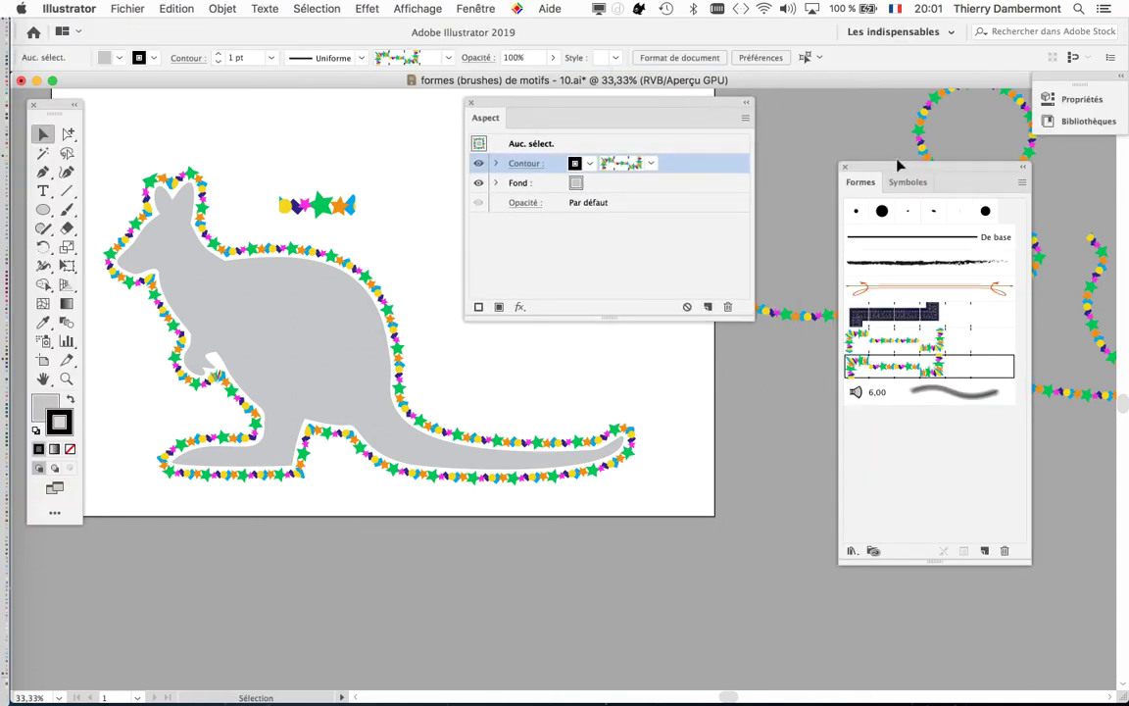
{"action": "mouse_move", "coordinate": [895, 171]}
{"action": "left_mouse_down"}
{"action": "mouse_move", "coordinate": [851, 161]}
{"action": "mouse_move", "coordinate": [684, 249]}
{"action": "left_mouse_up"}
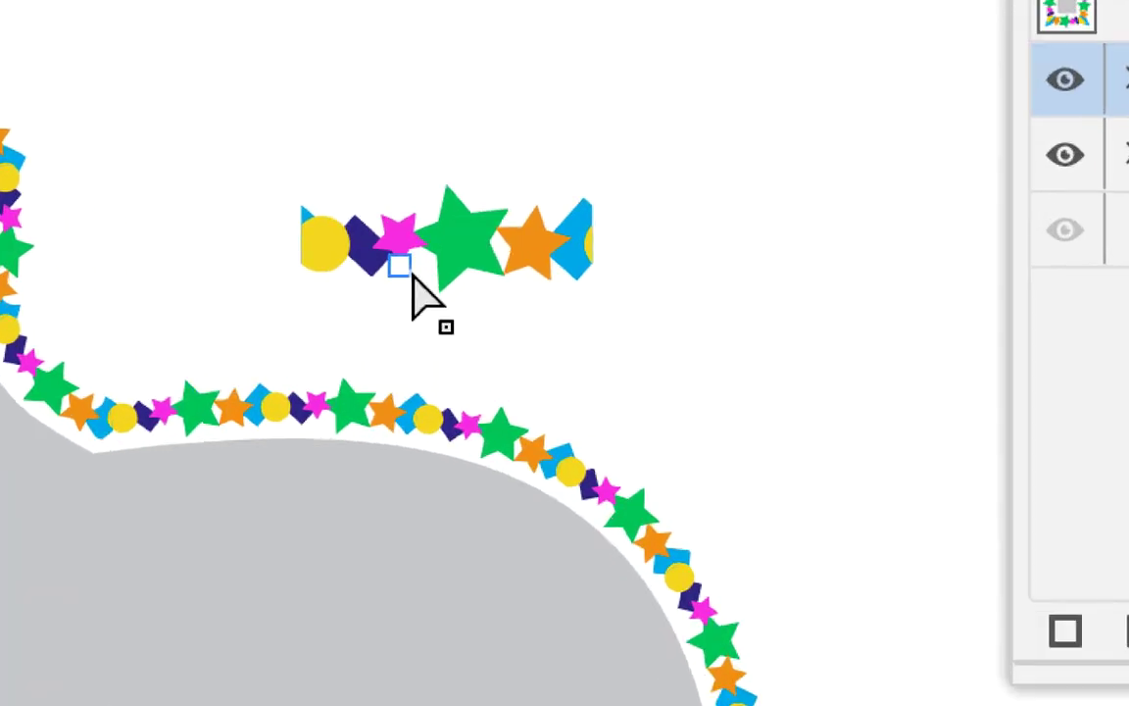
{"action": "left_click_drag", "start_coordinate": [393, 248], "coordinate": [496, 302]}
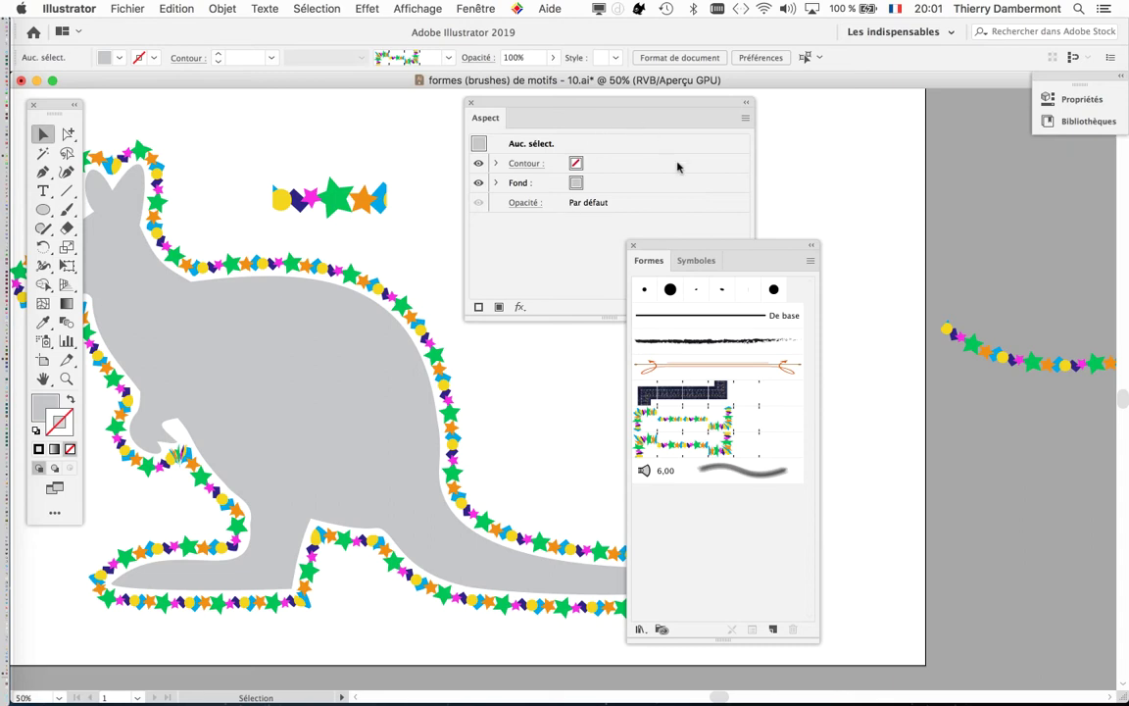
{"action": "mouse_move", "coordinate": [542, 111]}
{"action": "left_mouse_down"}
{"action": "mouse_move", "coordinate": [796, 139]}
{"action": "mouse_move", "coordinate": [961, 179]}
{"action": "left_mouse_up"}
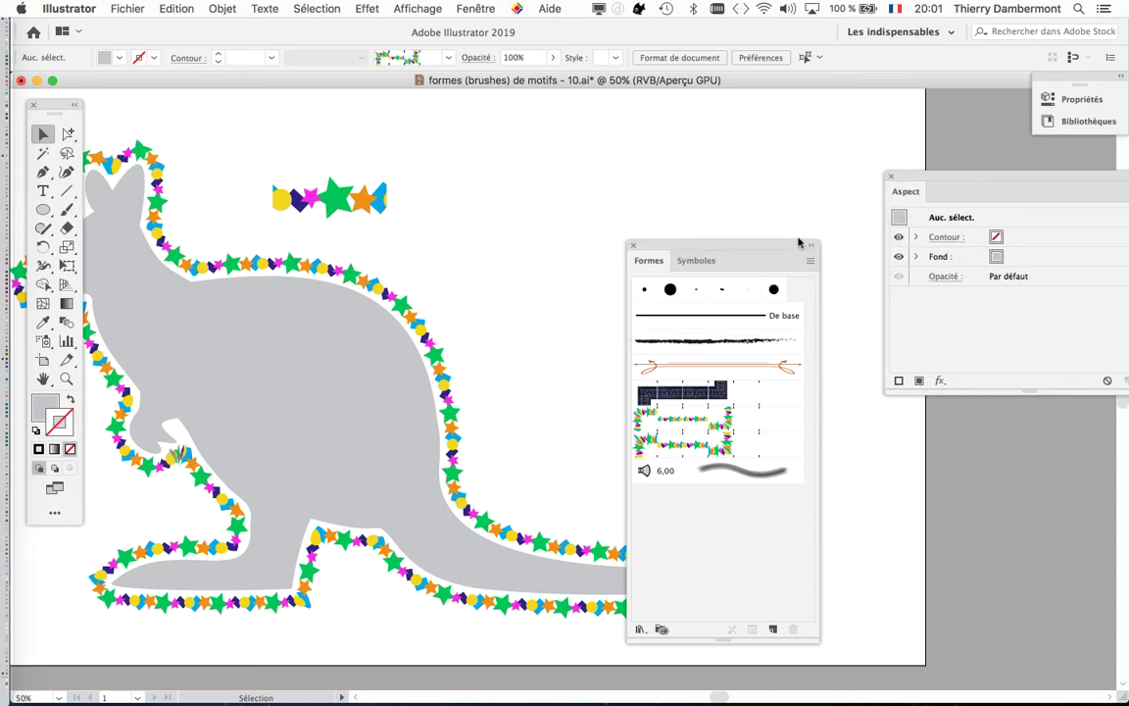
{"action": "left_click_drag", "start_coordinate": [784, 249], "coordinate": [802, 128]}
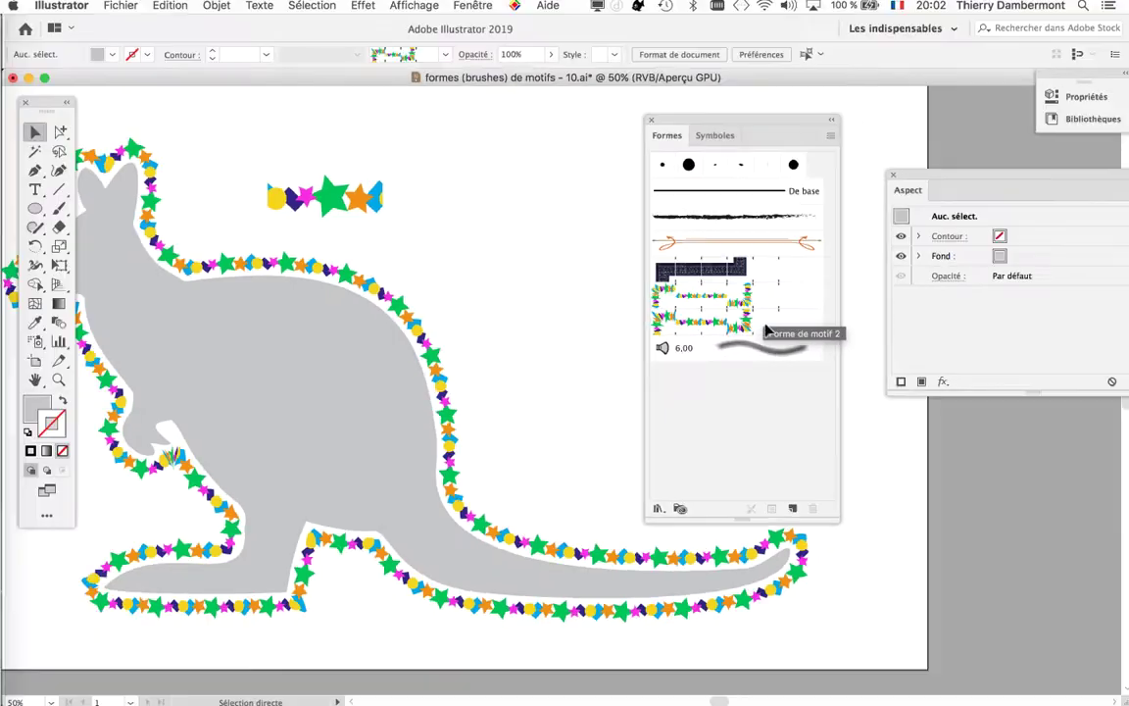
Reposition and resize the Formes panel beside the kangaroo, then close the Aspect panel.
{"action": "left_click", "coordinate": [412, 350]}
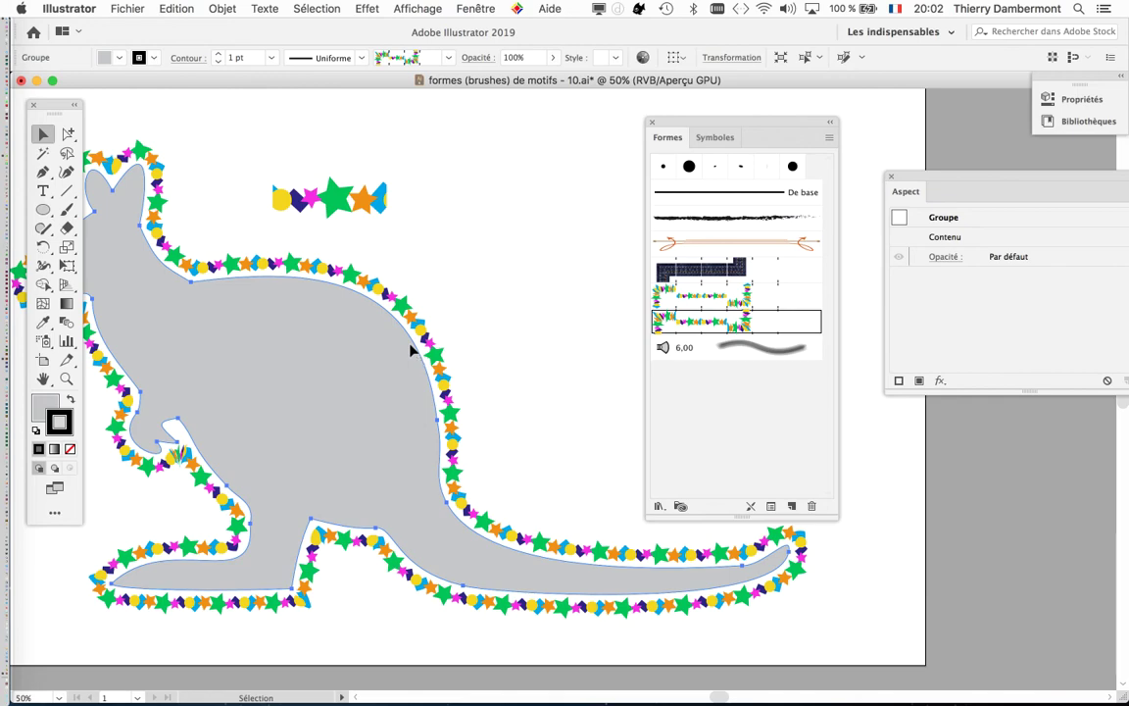
{"action": "left_click_drag", "start_coordinate": [669, 124], "coordinate": [547, 122]}
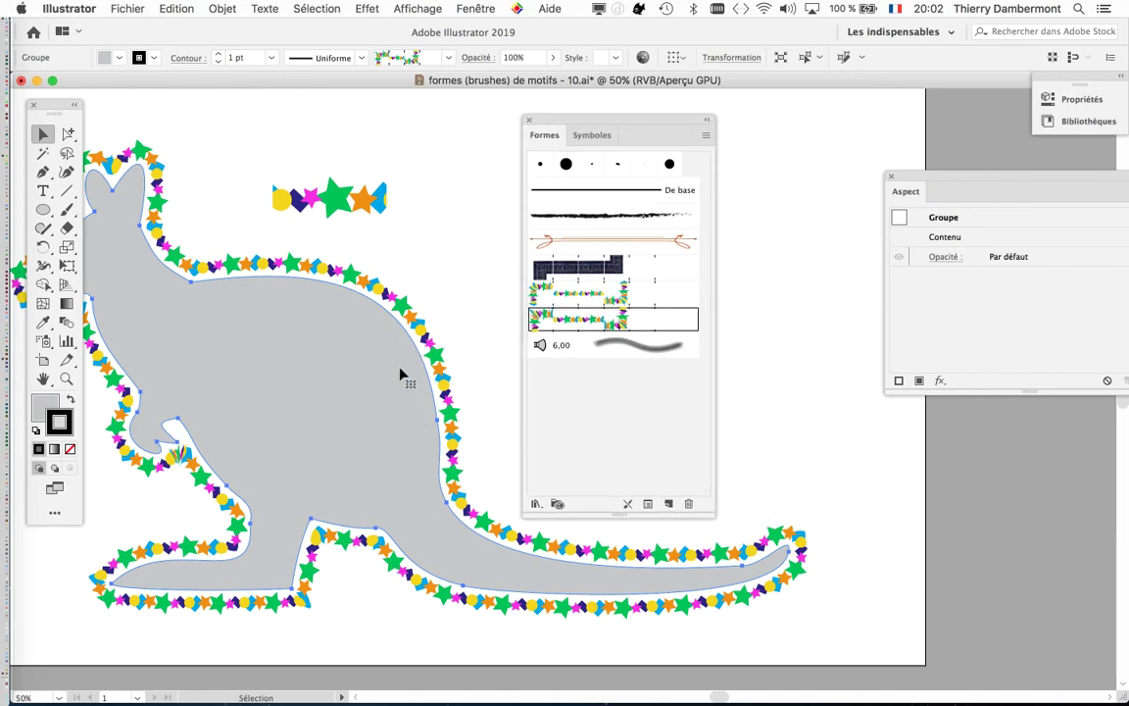
{"action": "key", "text": "a"}
{"action": "left_click_drag", "start_coordinate": [545, 109], "coordinate": [754, 140]}
{"action": "scroll", "coordinate": [615, 285], "scroll_direction": "left", "scroll_amount": 5}
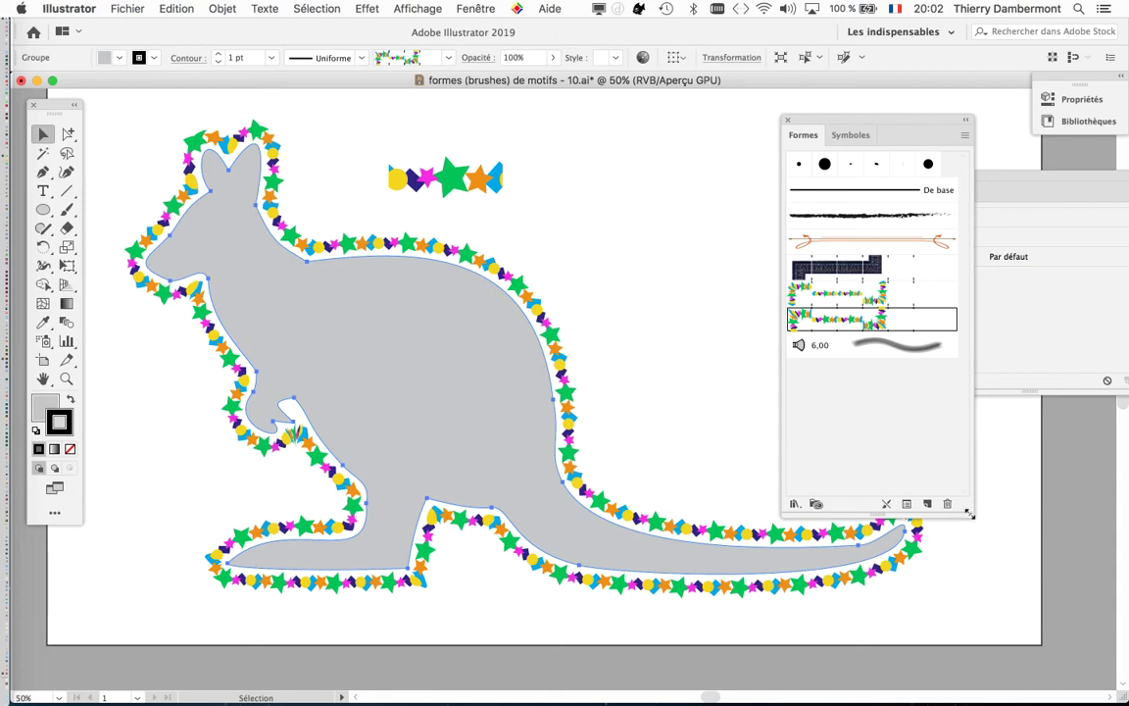
{"action": "left_click_drag", "start_coordinate": [970, 504], "coordinate": [985, 419]}
{"action": "mouse_move", "coordinate": [846, 120]}
{"action": "left_mouse_down"}
{"action": "mouse_move", "coordinate": [706, 108]}
{"action": "mouse_move", "coordinate": [777, 113]}
{"action": "left_mouse_up"}
{"action": "left_click", "coordinate": [890, 176]}
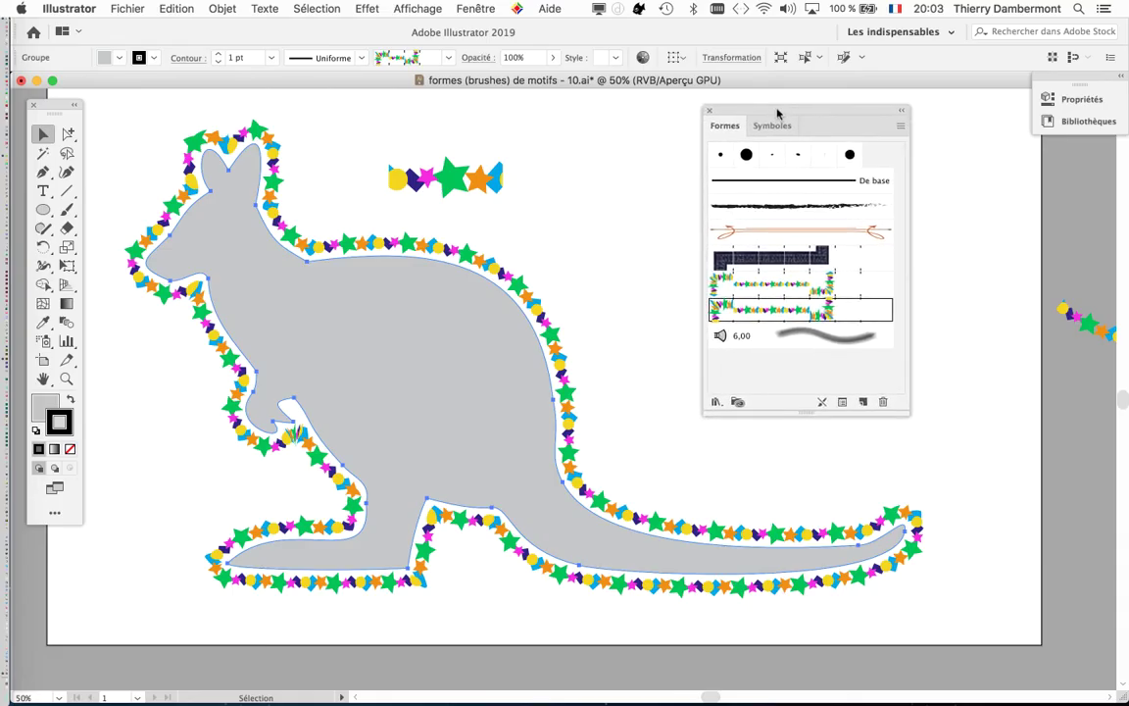